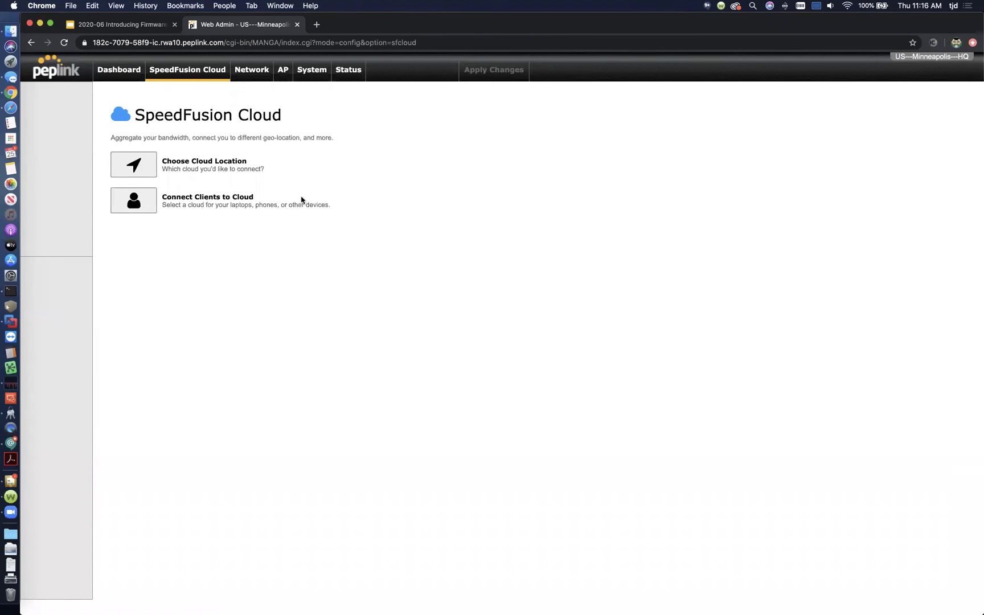
Delete the SFC-SFO and SFC-NYC cloud locations, confirming each removal.
click(118, 74)
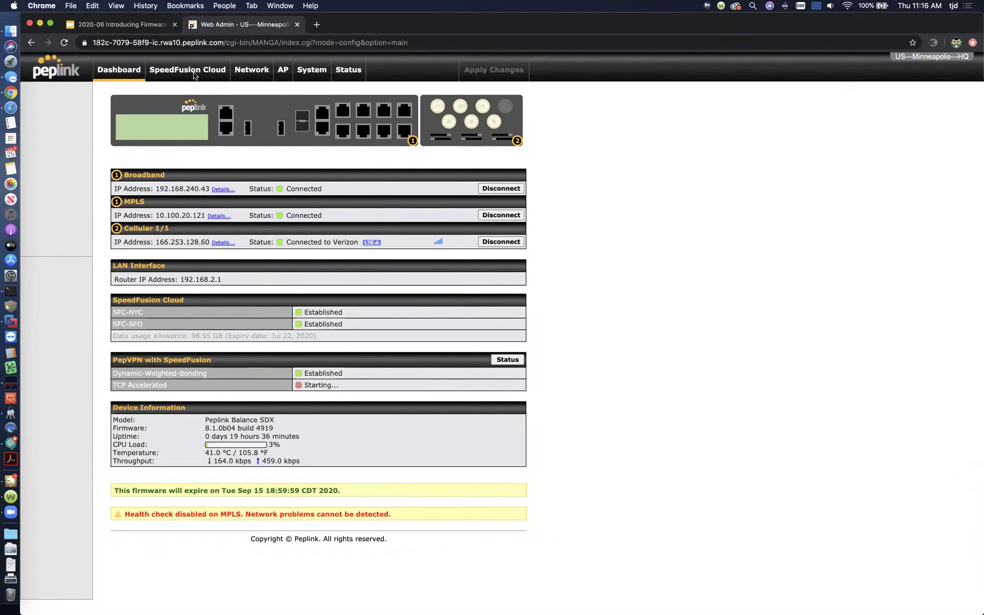
click(181, 80)
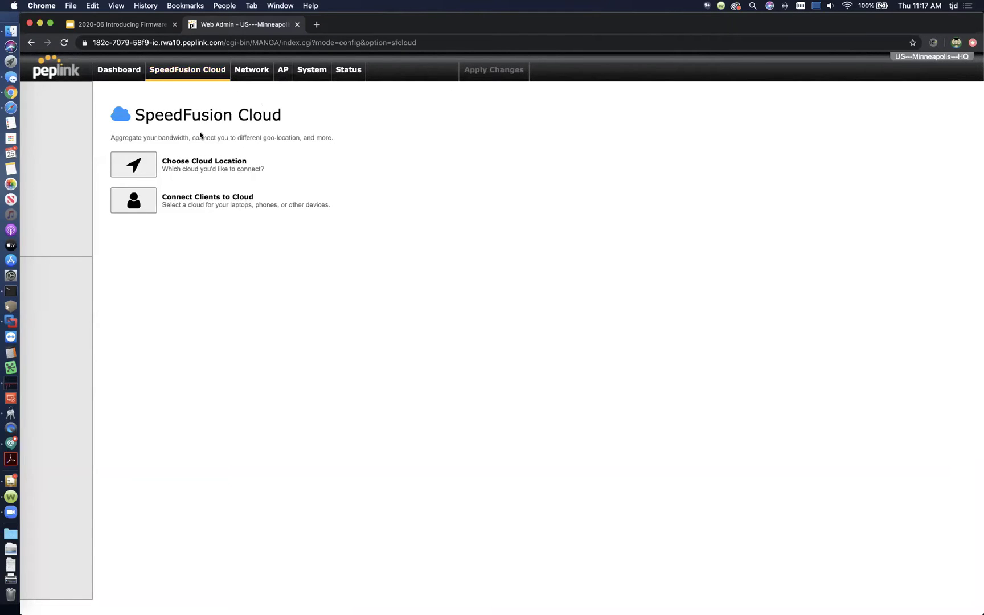
click(135, 168)
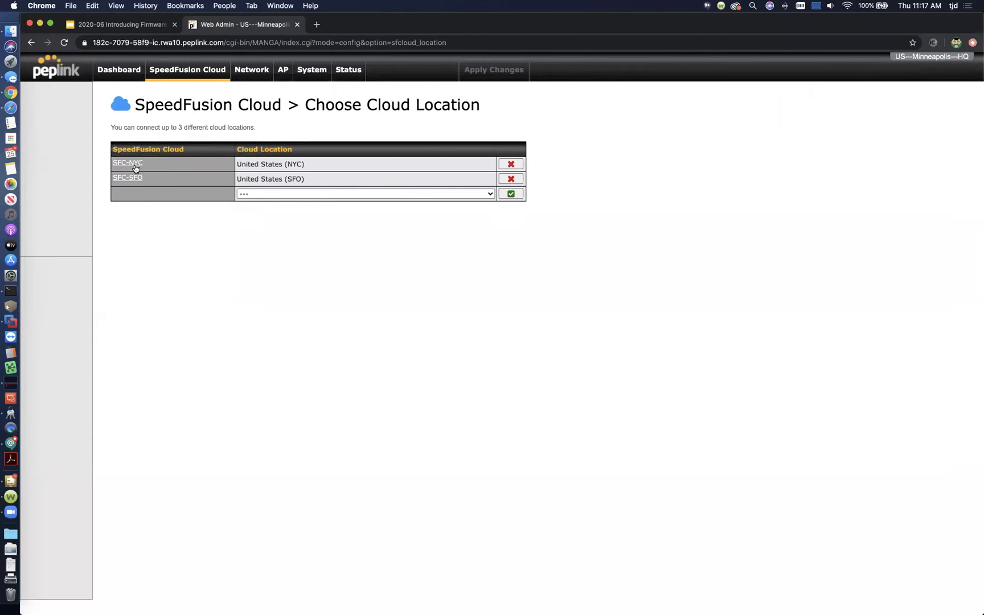
click(511, 179)
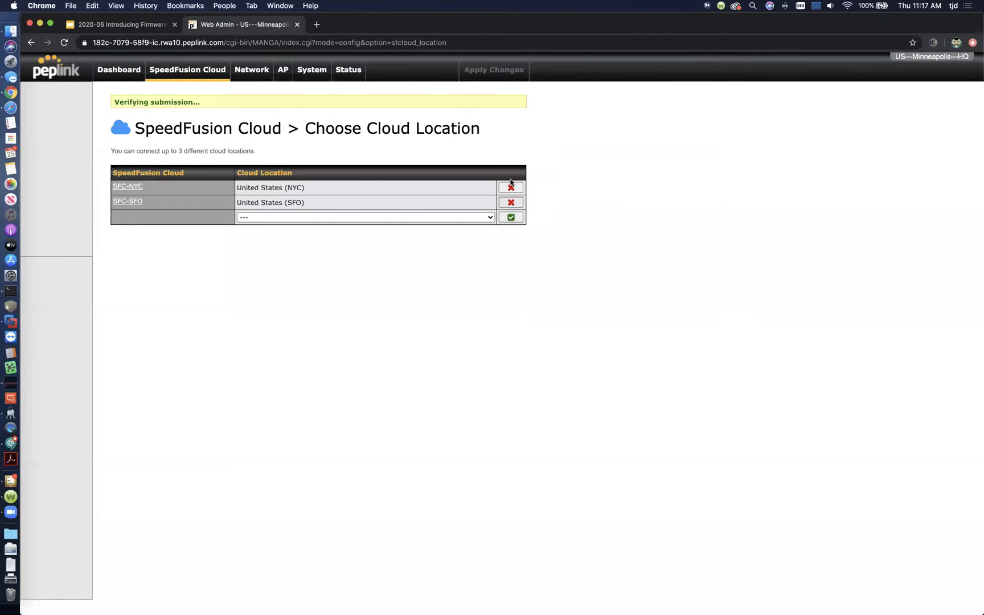
click(588, 363)
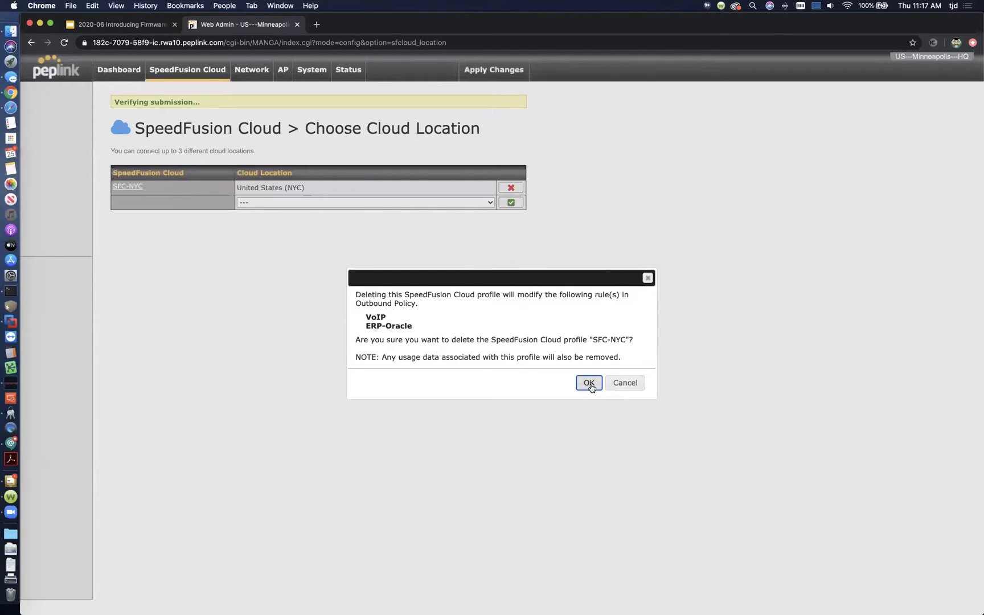
click(589, 382)
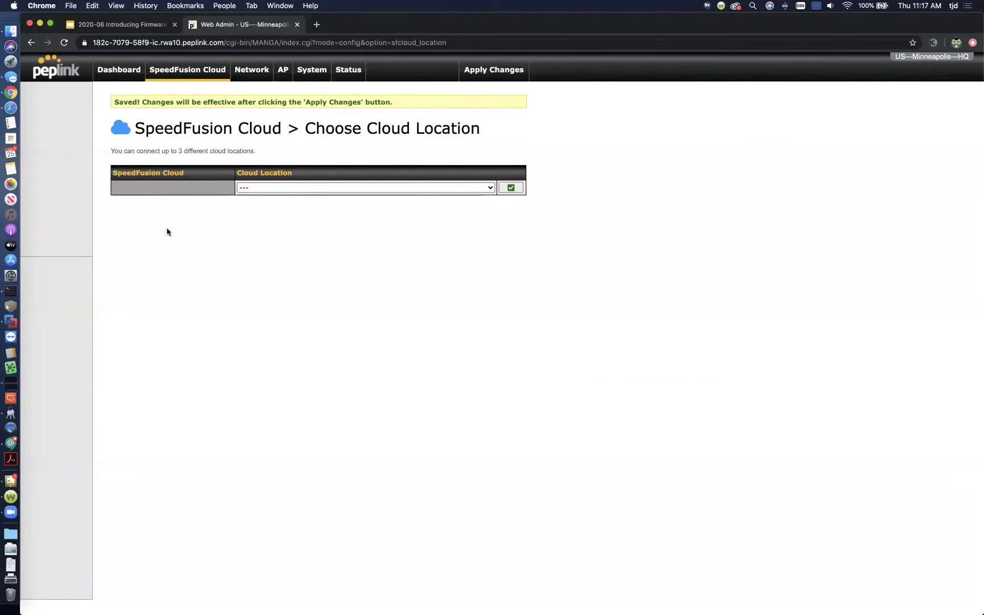
Add United States (NYC) as the first cloud location.
click(479, 188)
click(281, 196)
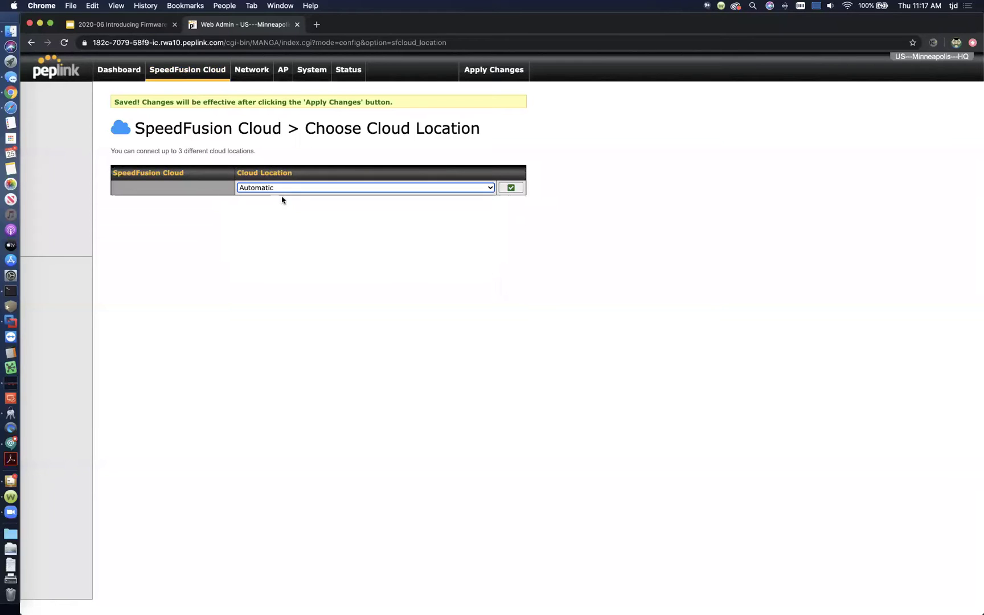
click(395, 229)
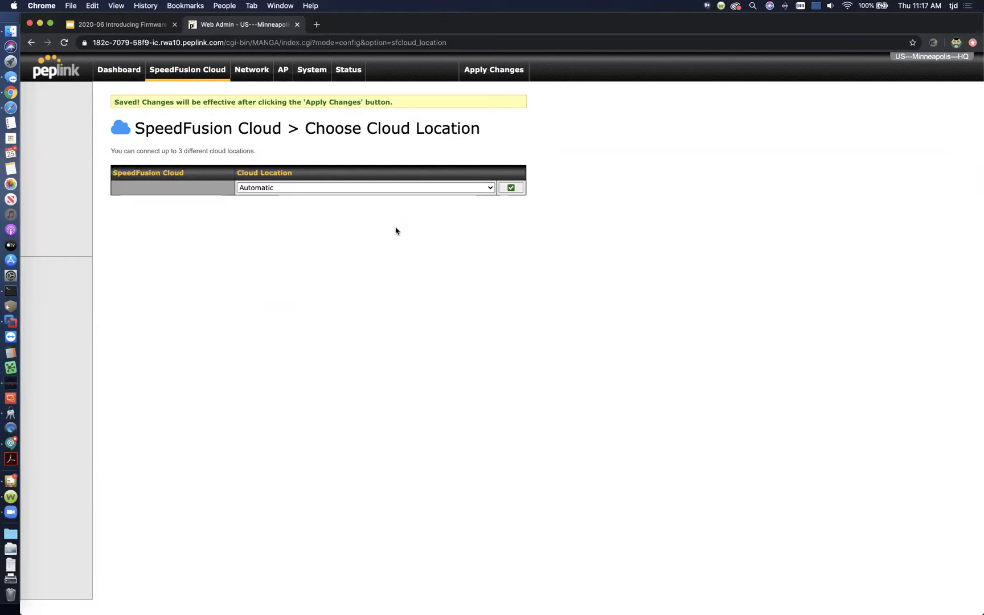
click(477, 188)
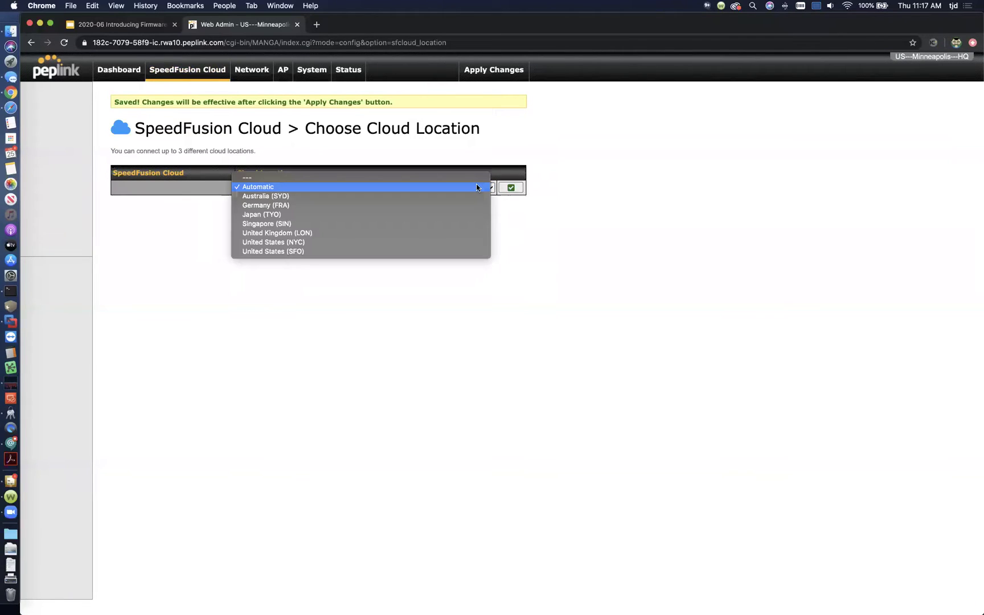
click(321, 242)
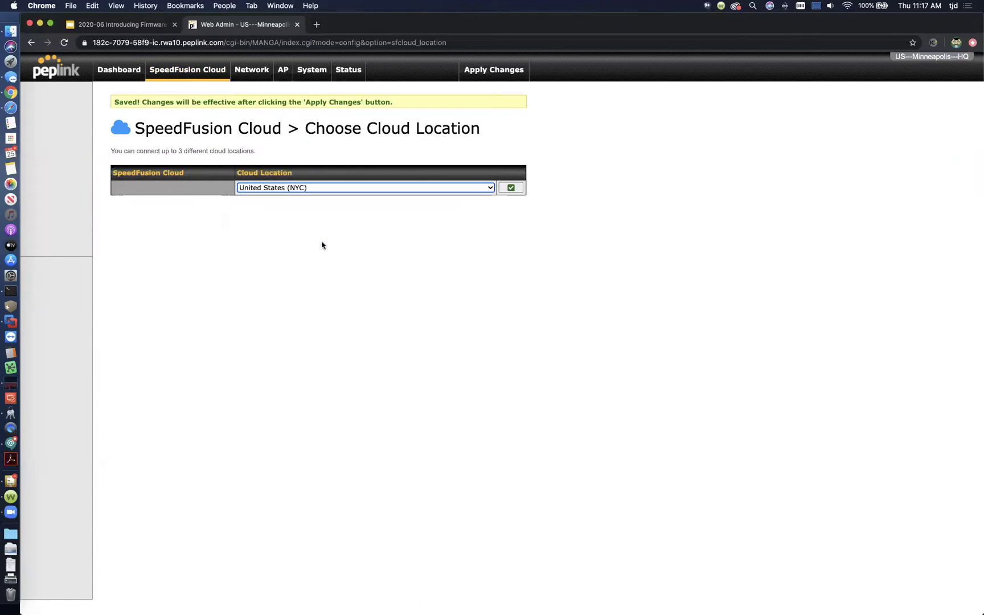
click(510, 190)
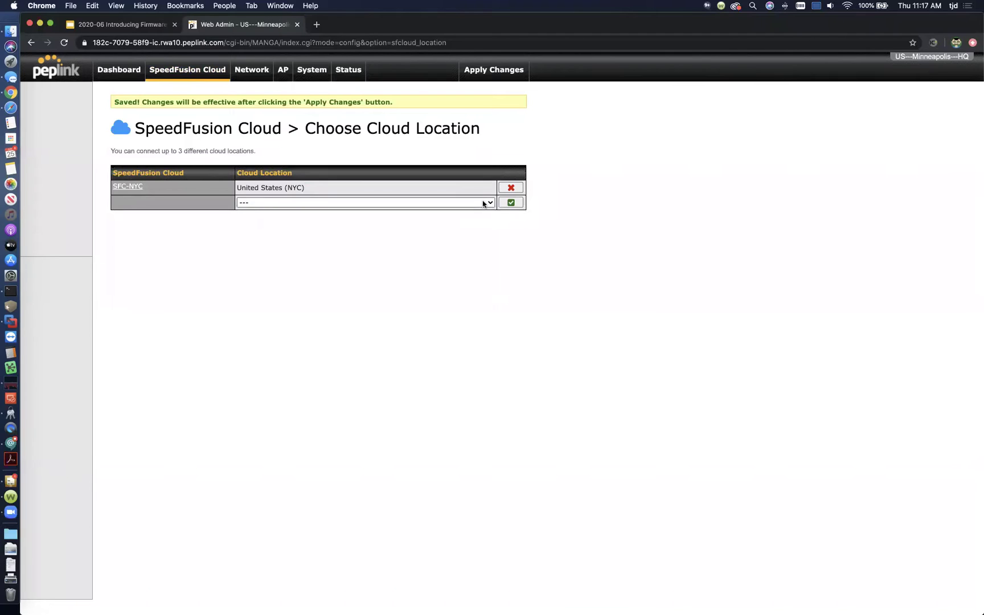
Add Japan (TYO) and United Kingdom (LON) as cloud locations, then apply and confirm the changes.
click(485, 202)
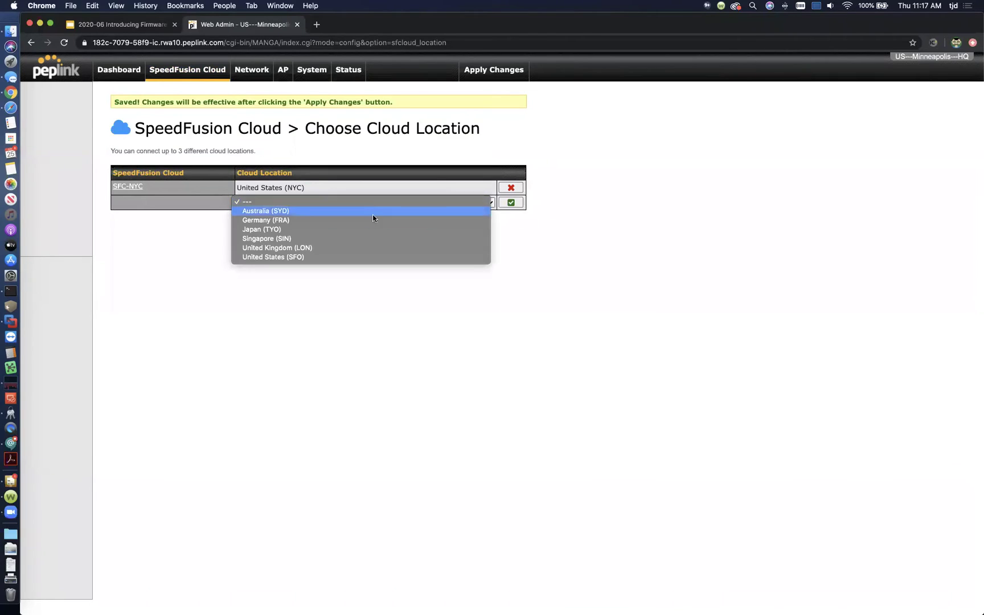
click(335, 228)
click(510, 203)
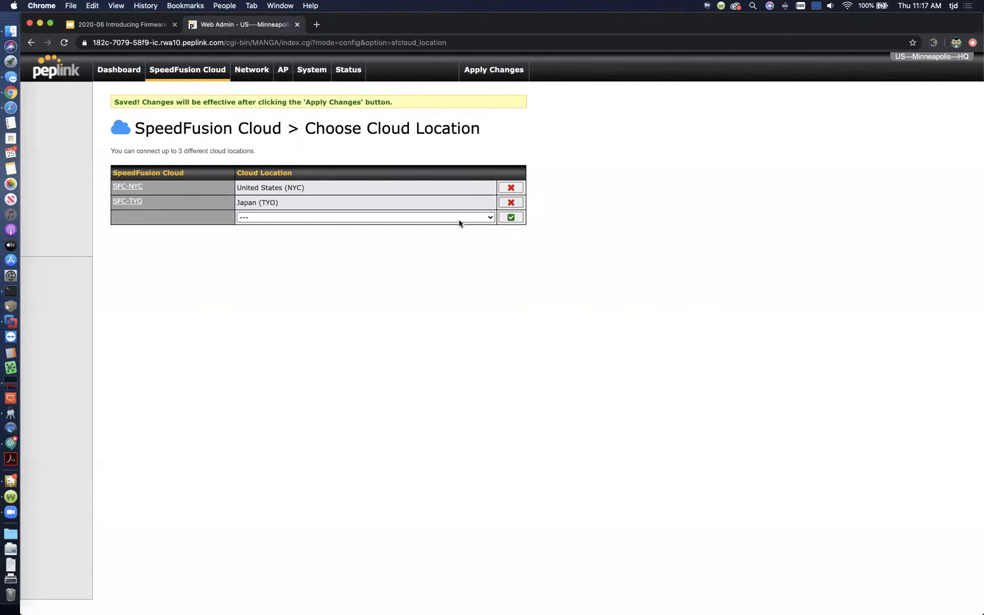
click(459, 221)
click(410, 219)
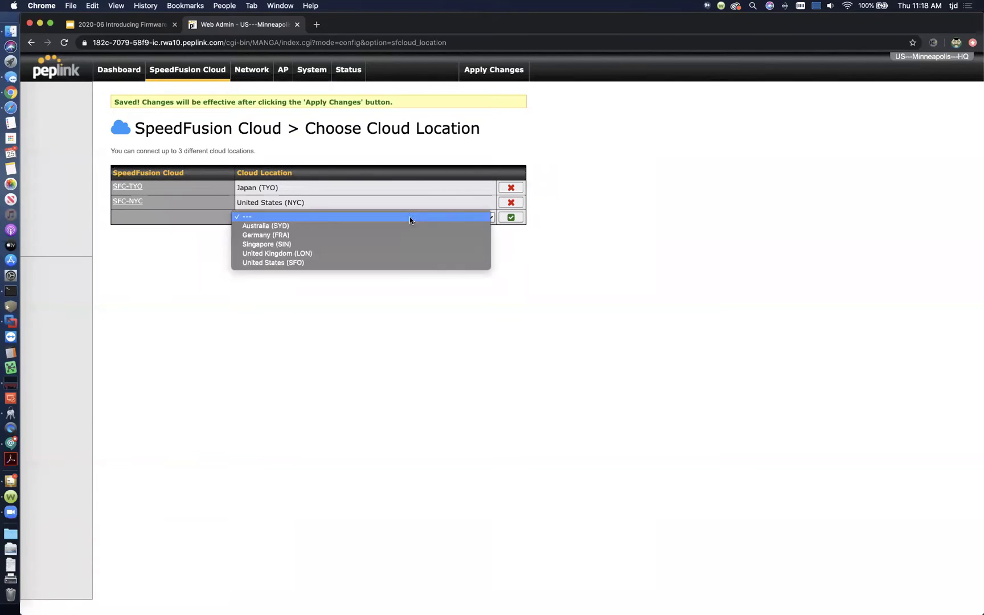
click(280, 253)
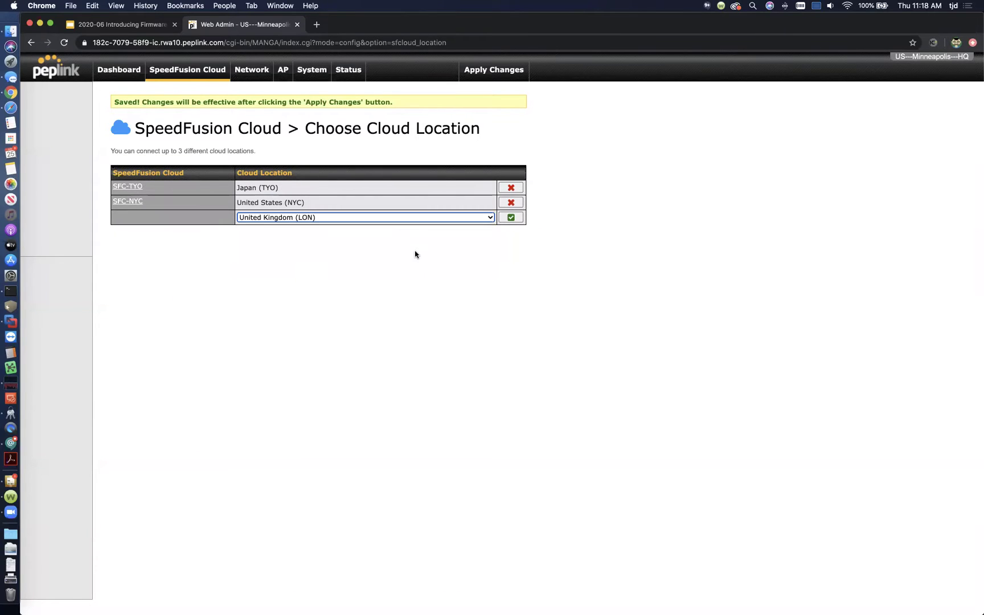
click(521, 217)
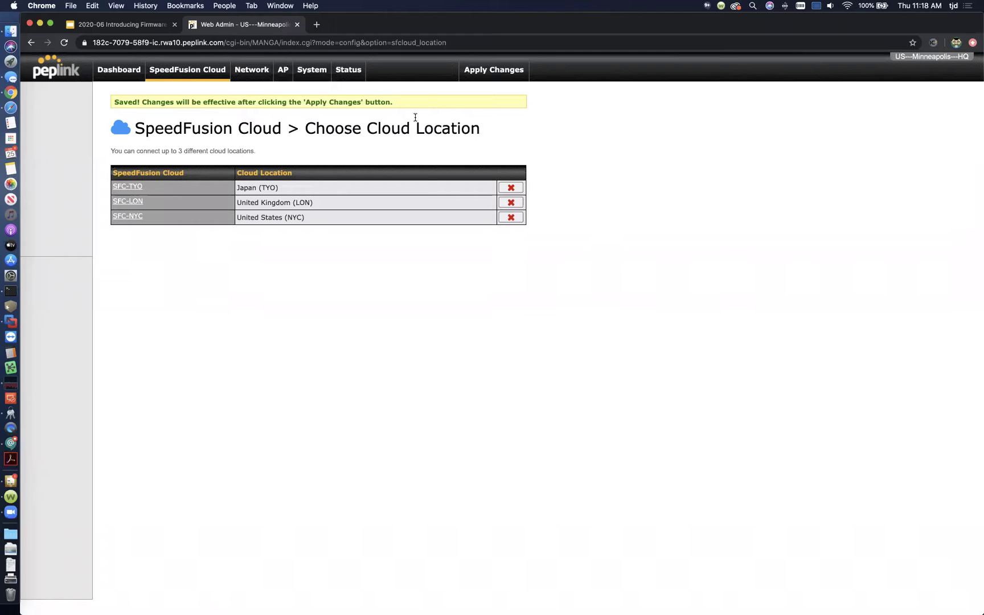
click(520, 72)
click(504, 71)
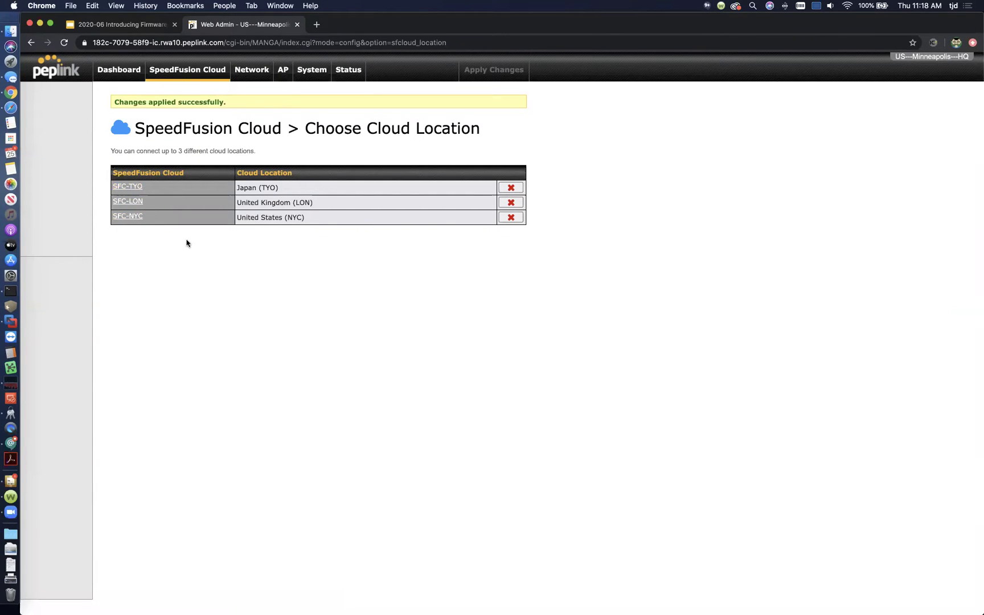
In the SFC-NYC profile, rename the Default tunnel to 'Hot Failover'.
click(134, 217)
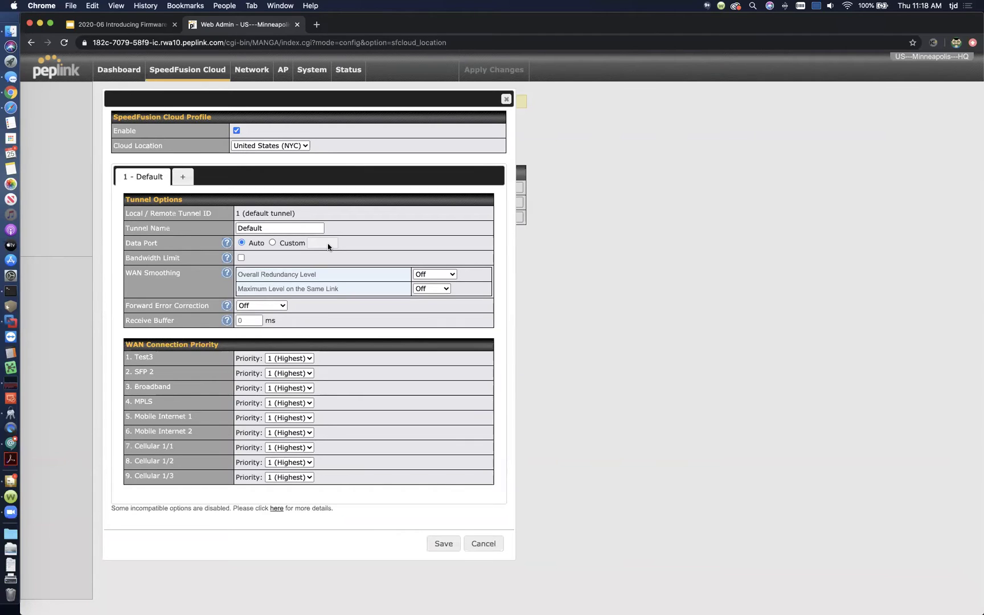
click(292, 228)
double_click(292, 228)
text(Hot)
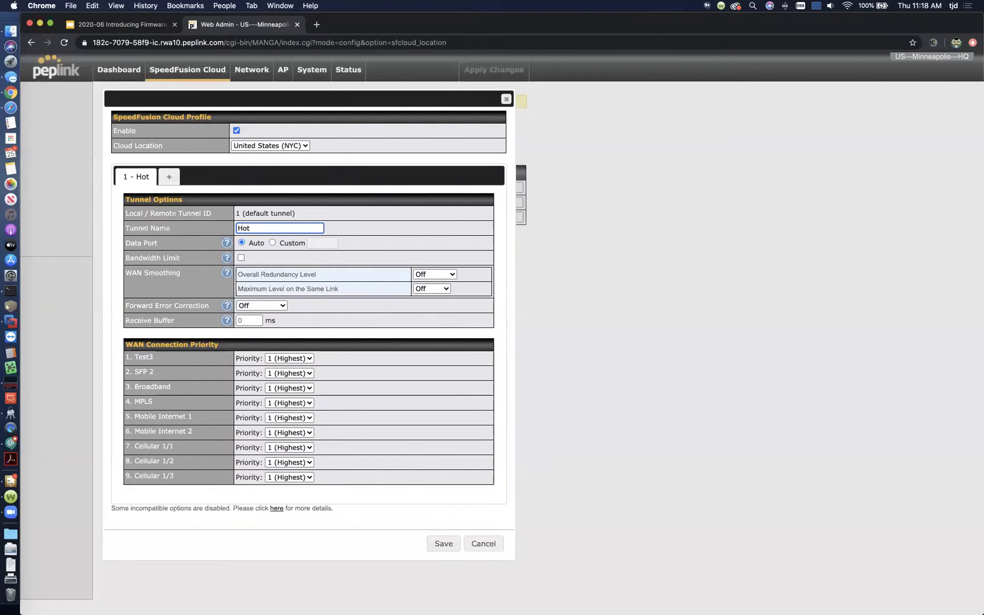
text( MFailover)
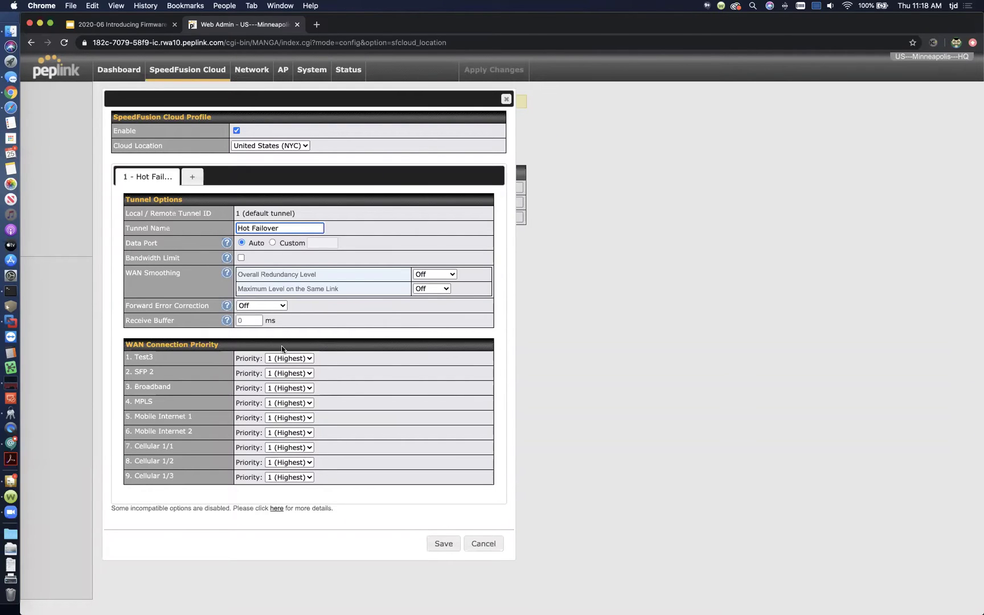
Set Test3, MPLS, Mobile Internet 1 and Mobile Internet 2 priorities to OFF.
click(310, 374)
click(306, 362)
click(306, 358)
click(308, 349)
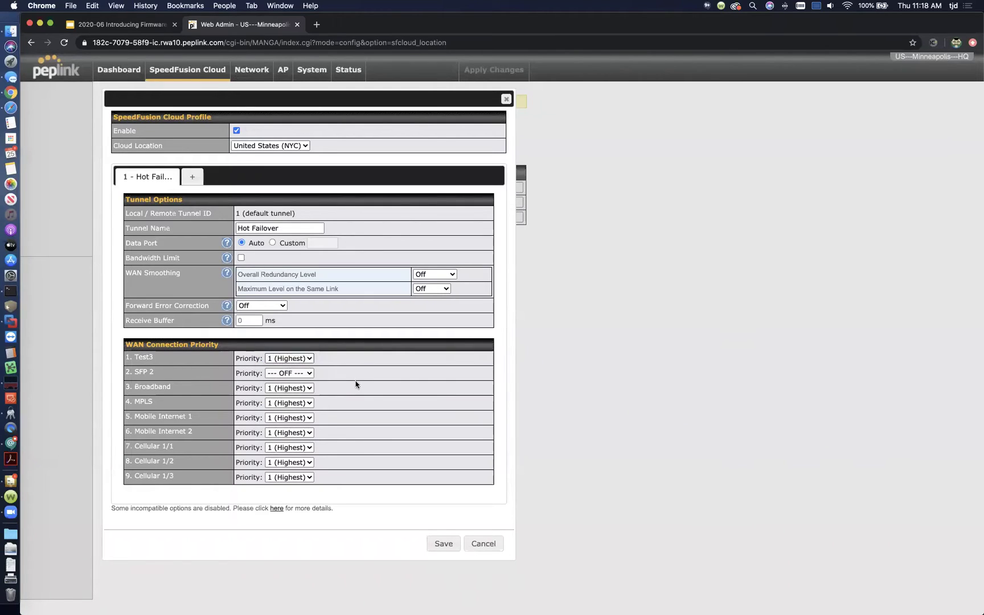
click(307, 404)
click(306, 394)
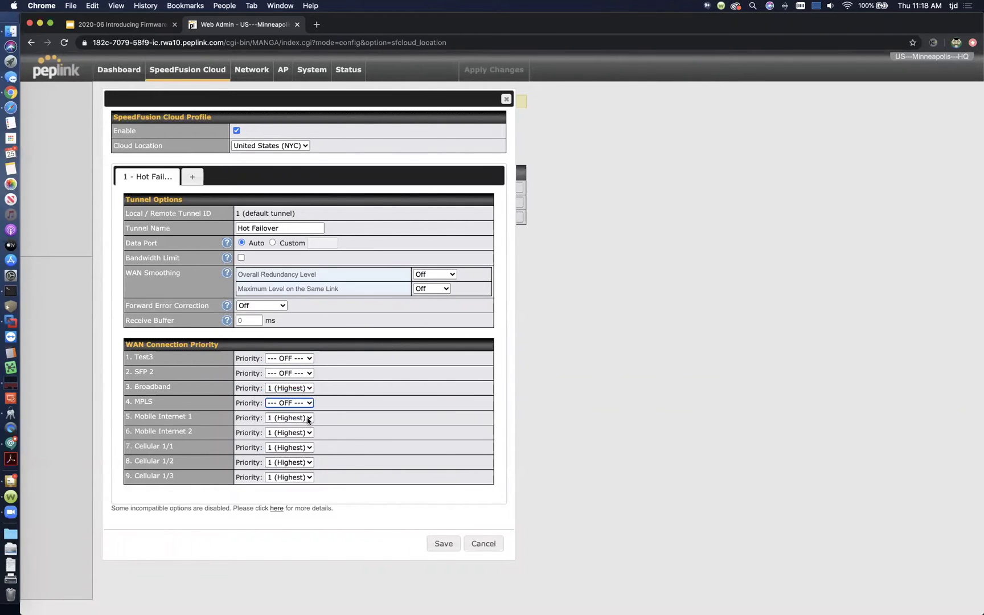
click(303, 417)
click(306, 408)
click(308, 431)
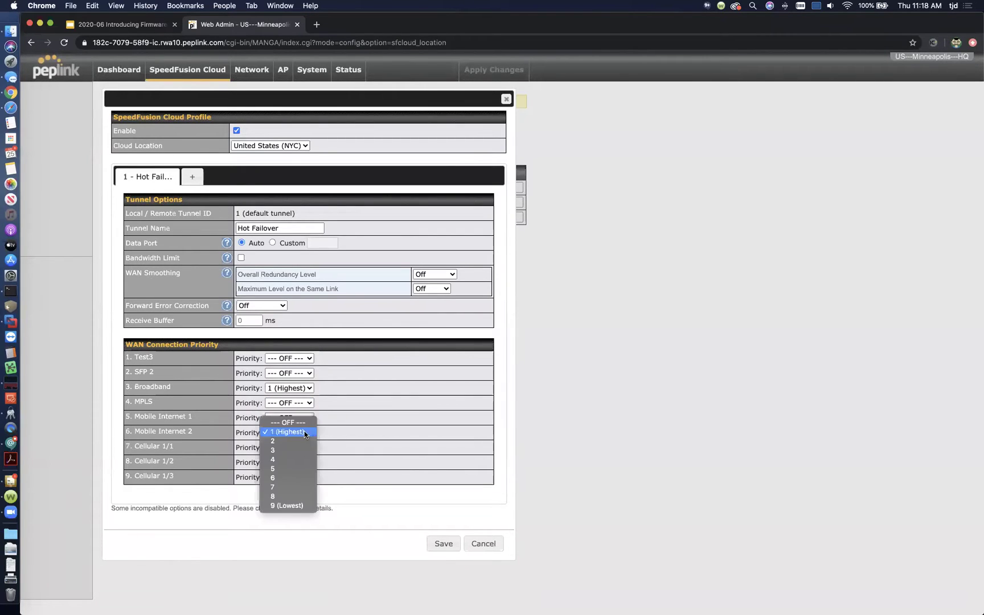
click(315, 424)
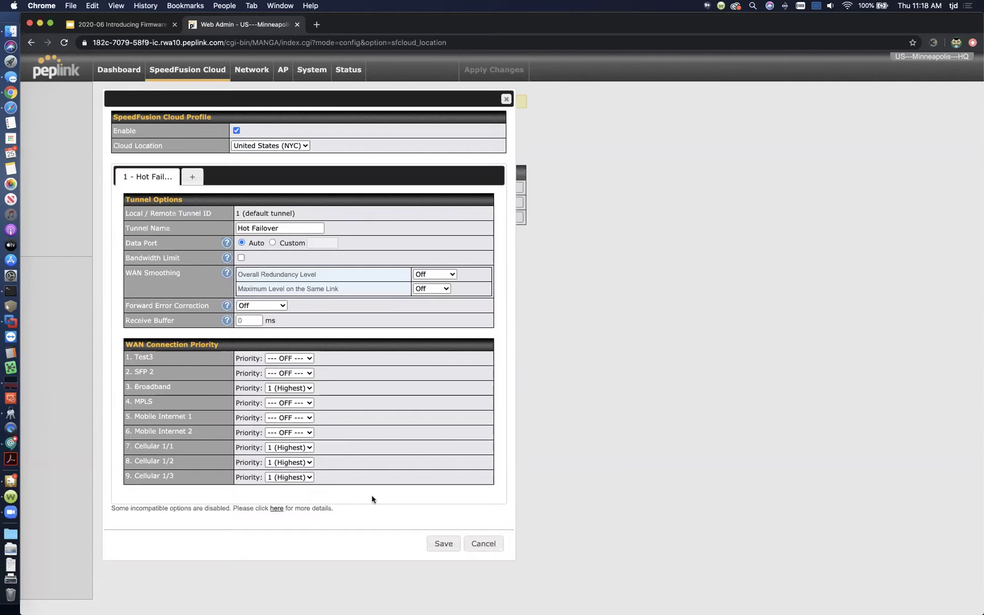
Set Cellular 1/1, 1/2 and 1/3 to priority 2.
click(301, 448)
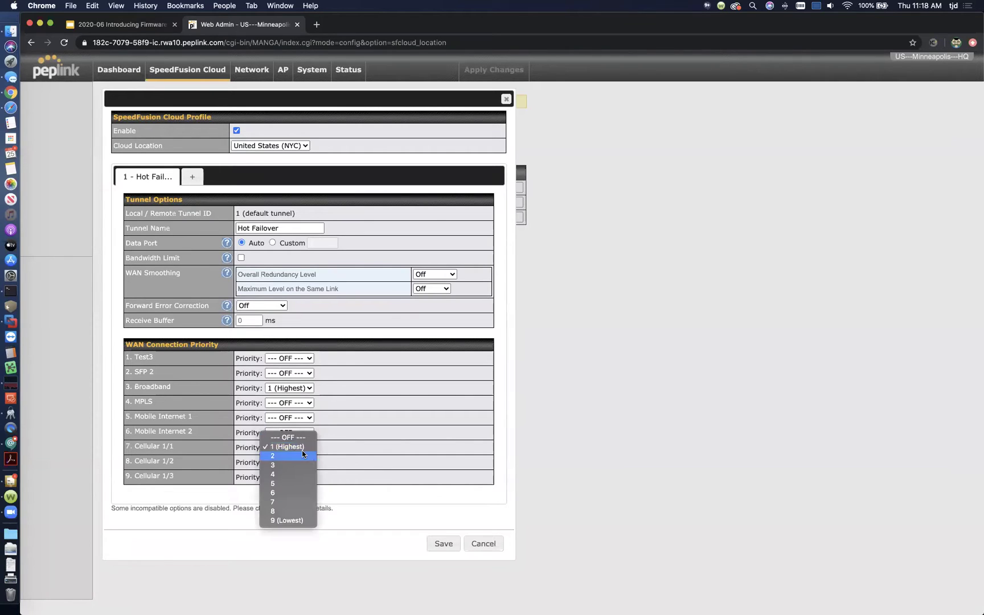
click(299, 456)
click(292, 462)
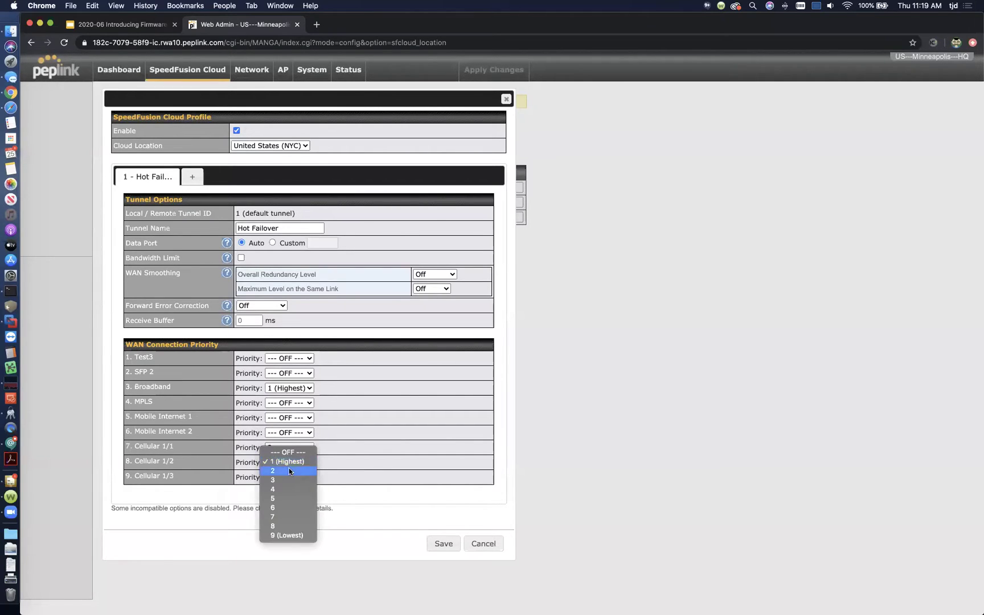
click(290, 464)
click(305, 477)
click(287, 486)
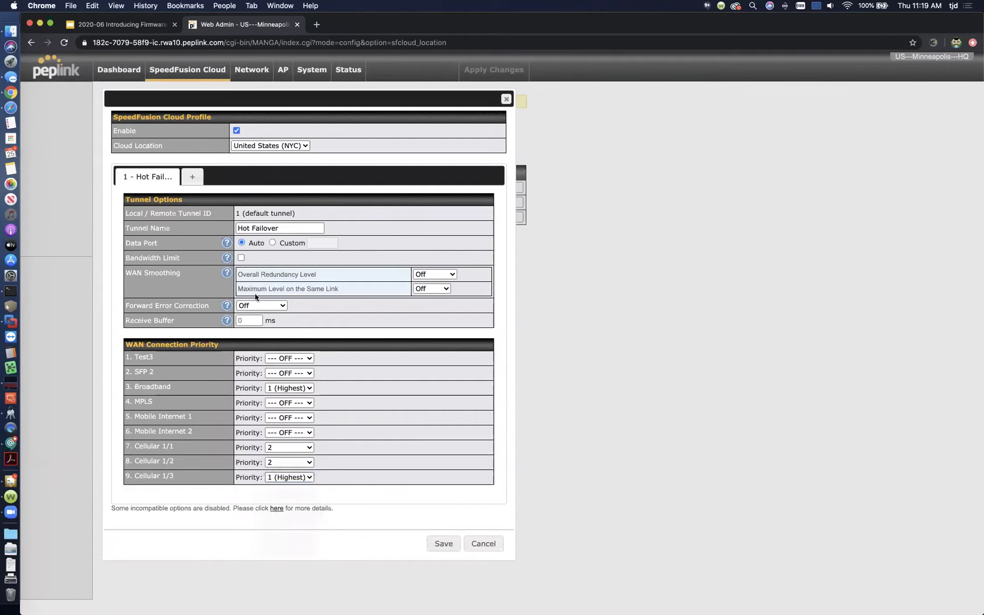
click(356, 541)
Add a second tunnel named 'WAN Smooting' with Overall Redundancy Level set to Normal.
click(192, 177)
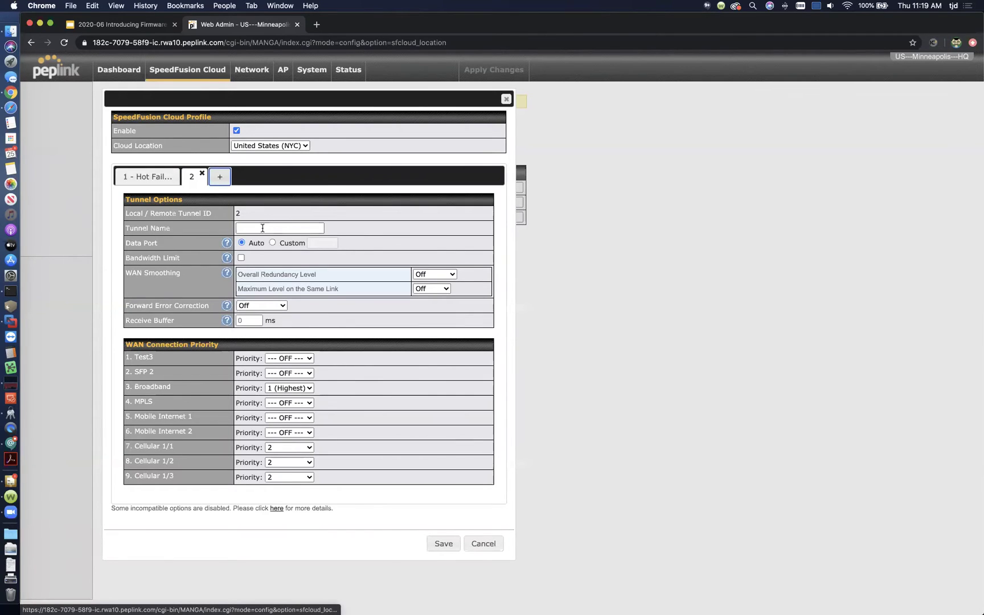
click(262, 228)
text(WAN Smot)
key(BackSpace)
text(oting)
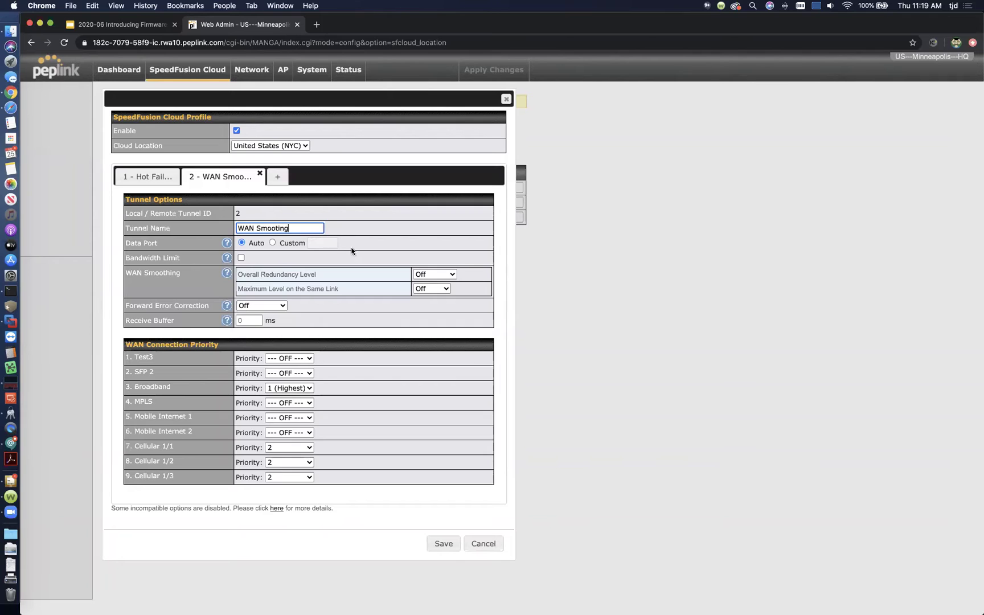
click(396, 271)
click(438, 274)
click(440, 285)
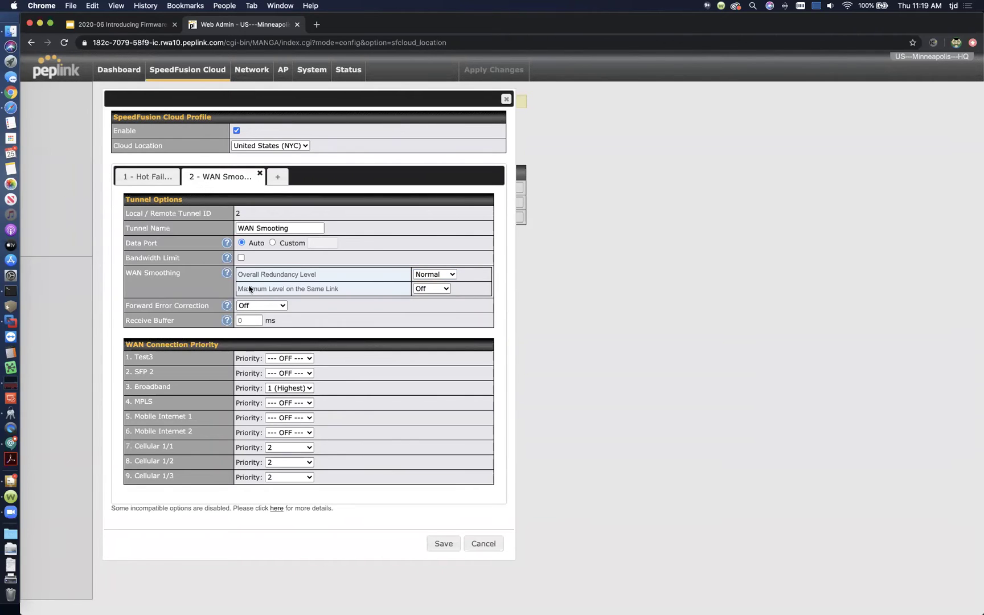
click(387, 283)
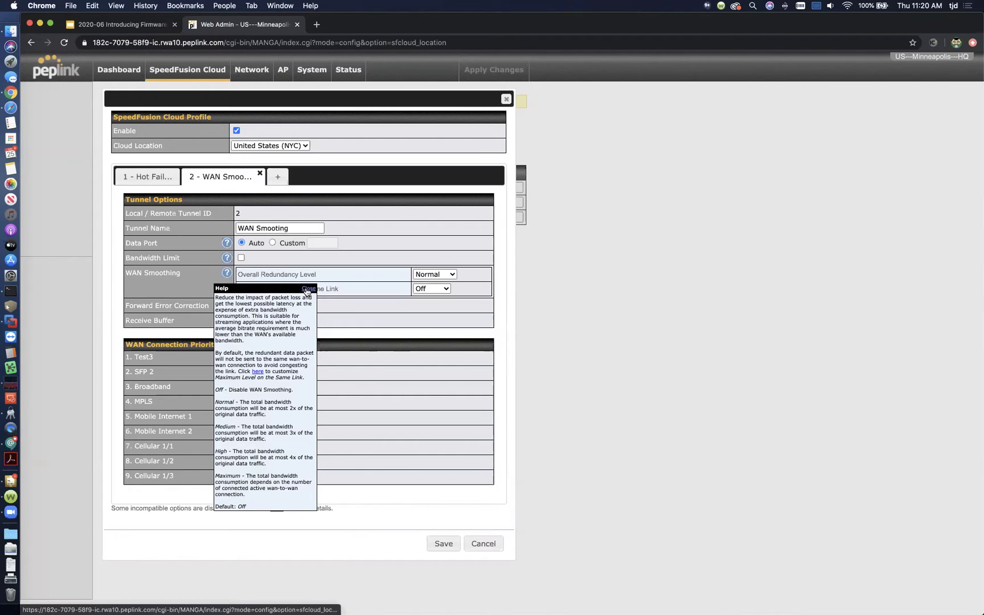
Add tunnel 3 named 'FEC' and set its Forward Error Correction to Low.
click(307, 290)
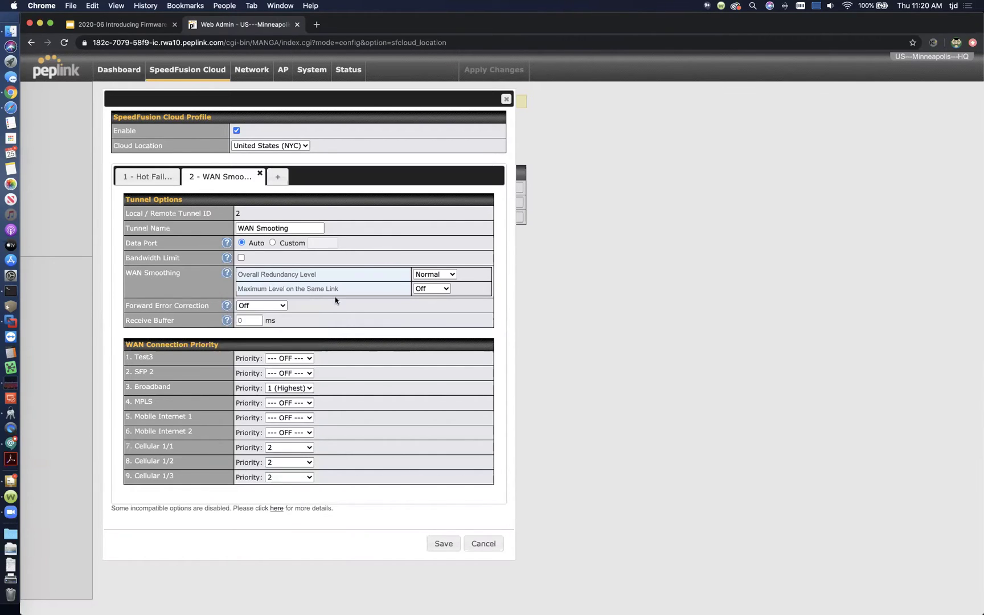
click(277, 177)
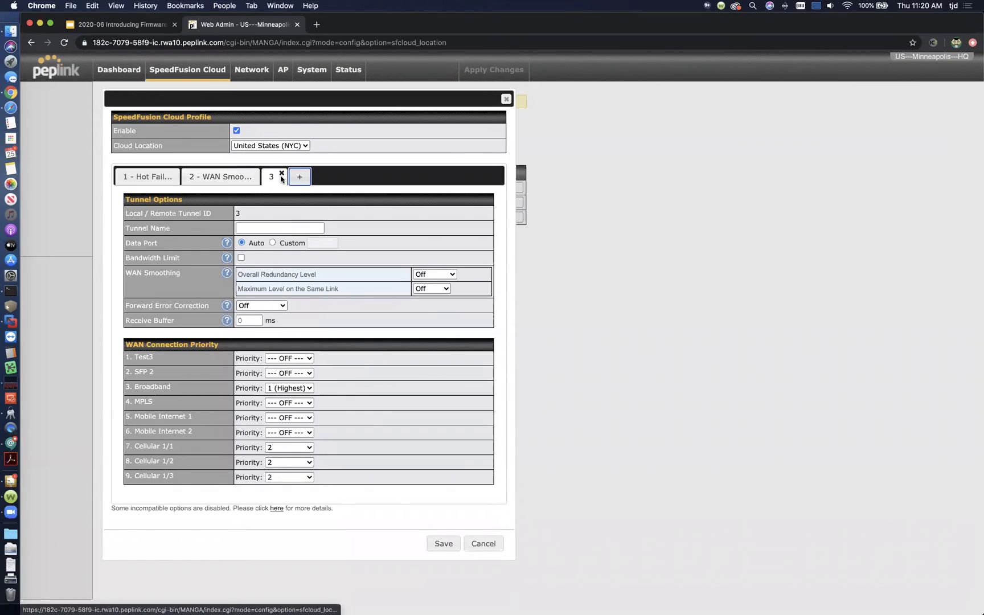
click(300, 228)
text(FEC)
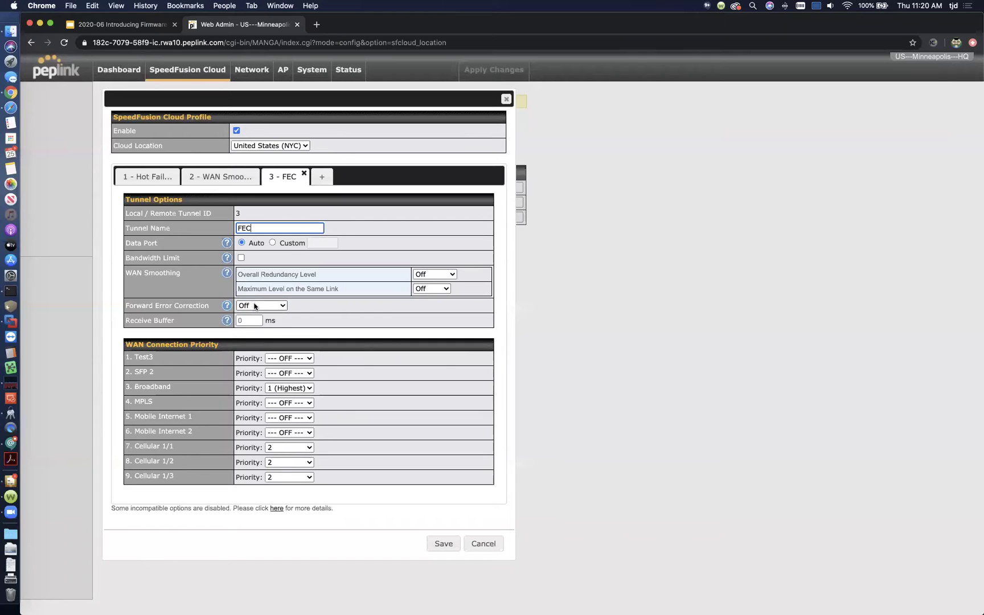
click(255, 306)
click(264, 313)
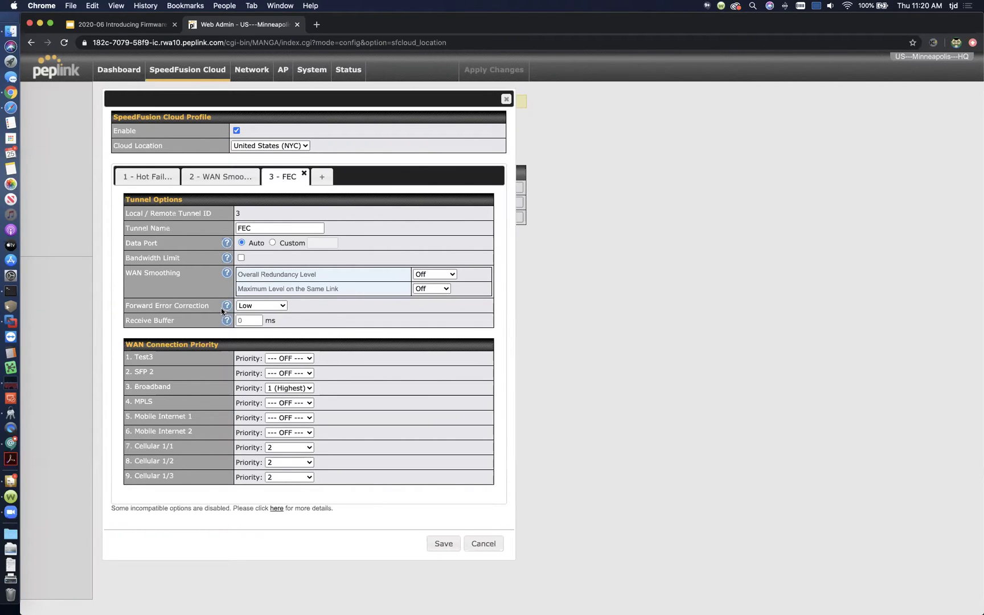
mouse_move(223, 307)
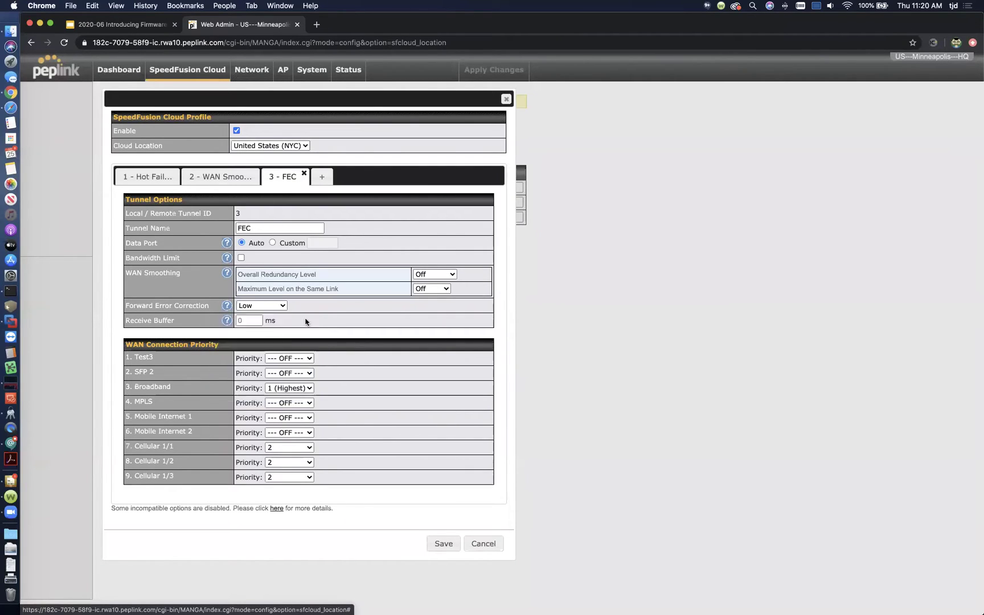
click(306, 322)
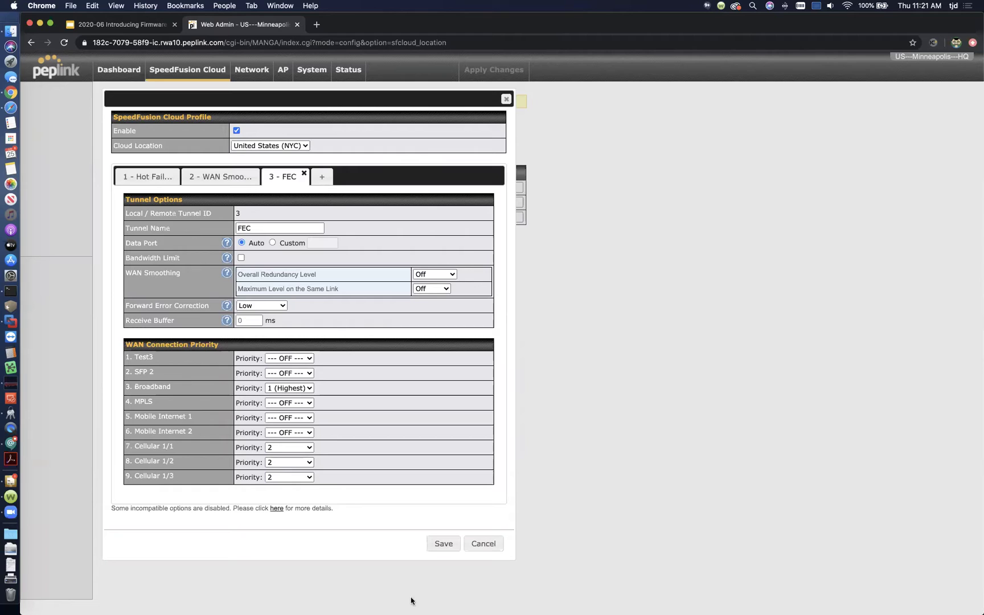
Save the NYC profile with its three tunnels, apply changes, and go back to SpeedFusion Cloud.
click(436, 545)
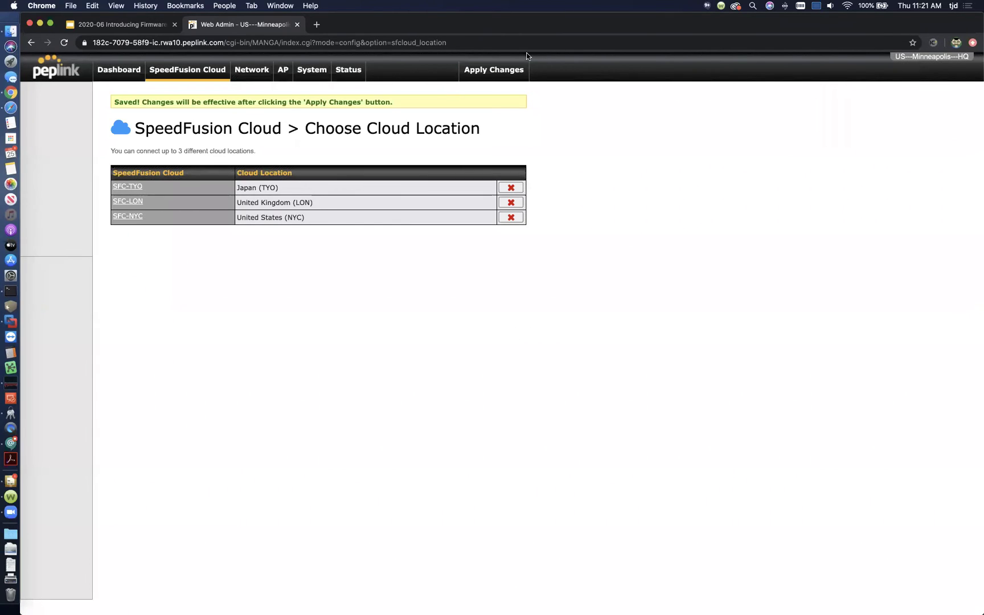
click(512, 69)
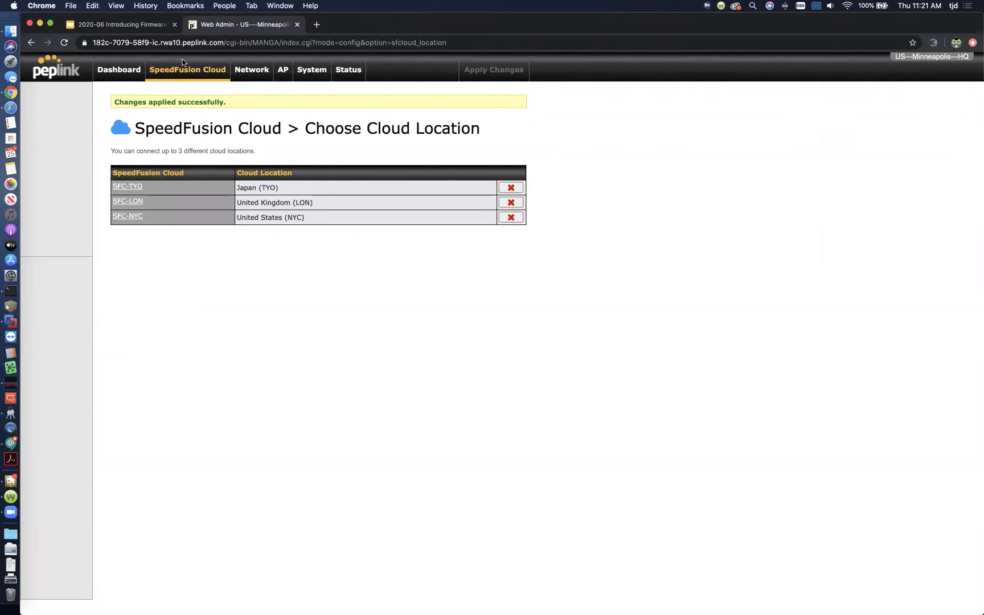
click(192, 76)
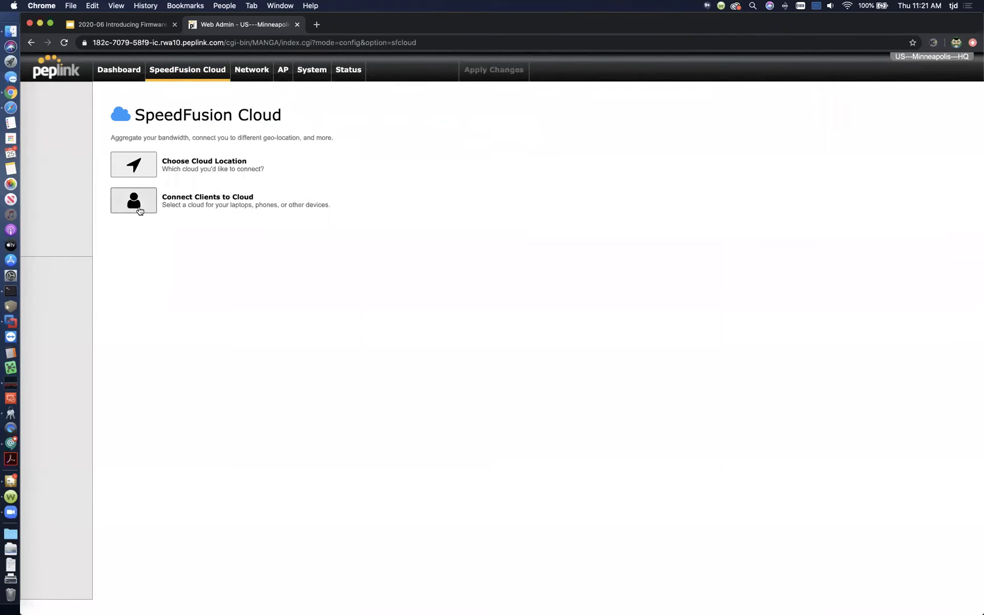
In Connect Clients to Cloud, clear Japan (TYO)'s client and assign the Minneapolis switch to NYC.
click(139, 210)
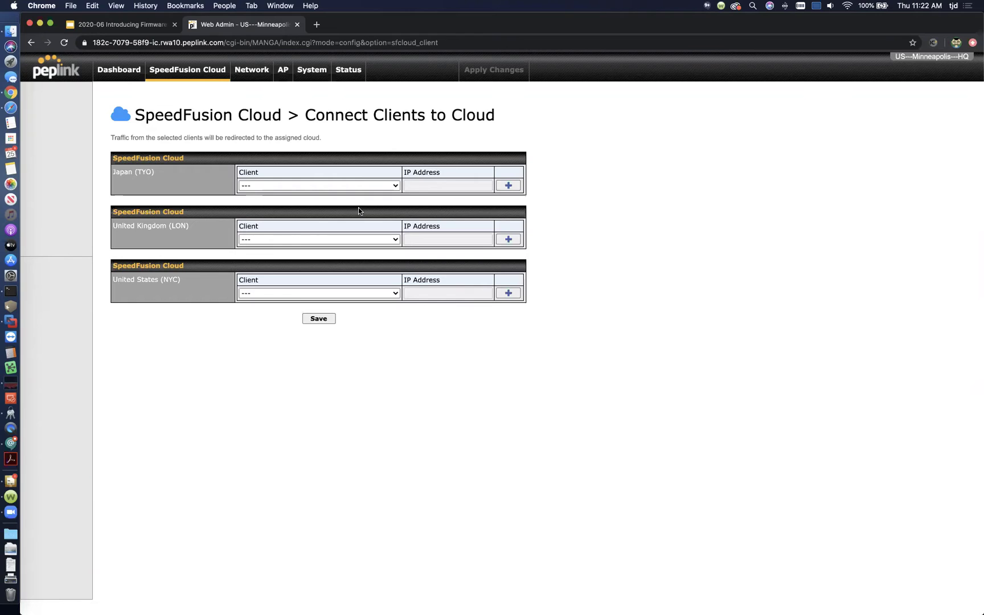
click(328, 186)
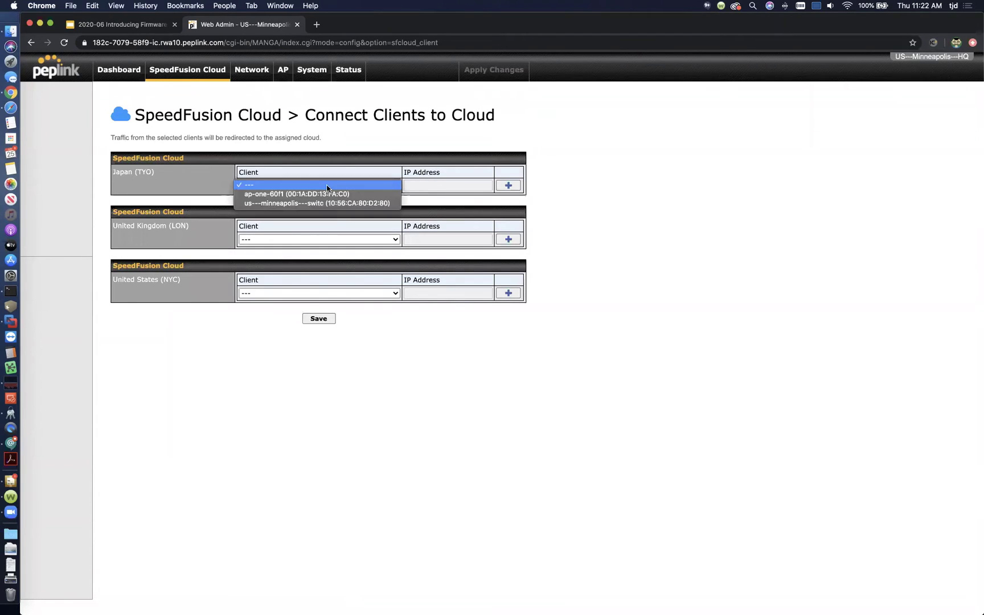
click(271, 194)
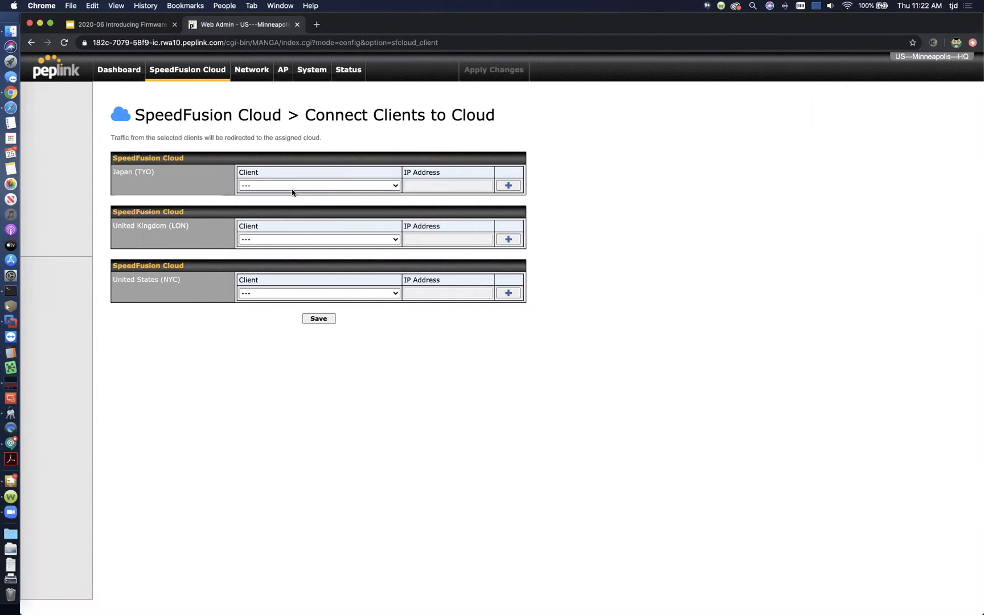
click(383, 187)
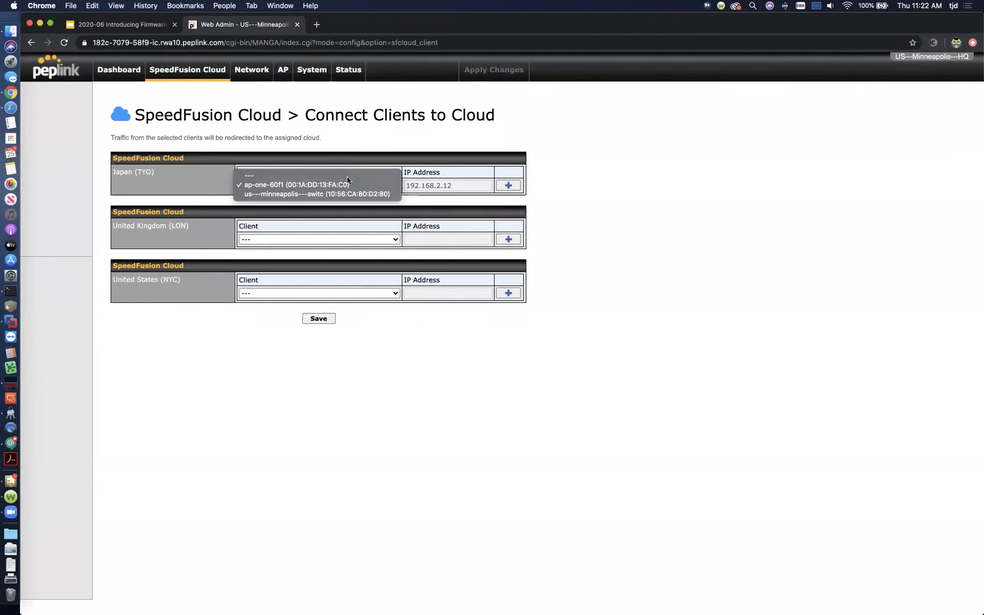
click(348, 177)
click(358, 292)
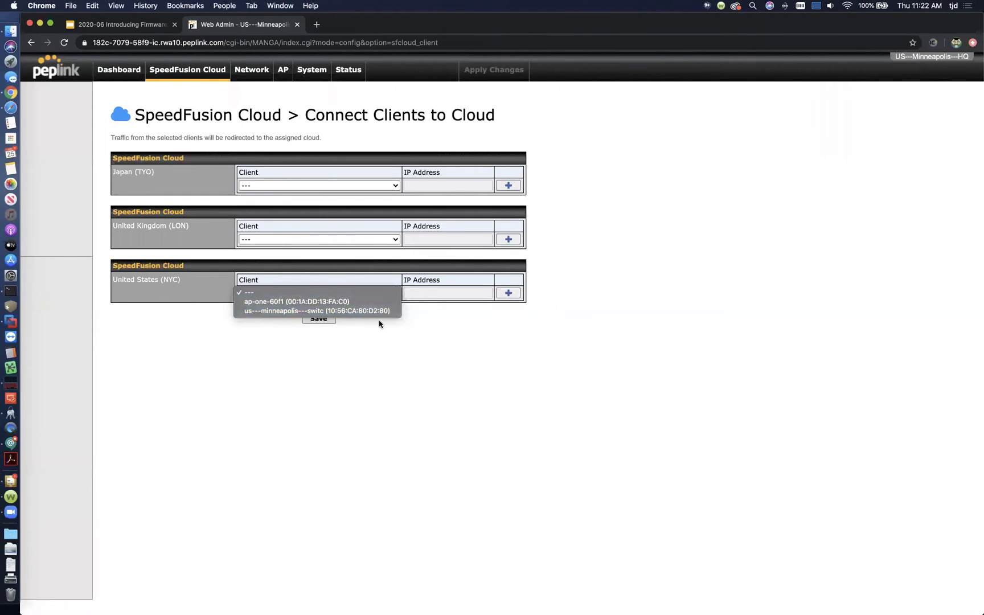
click(379, 310)
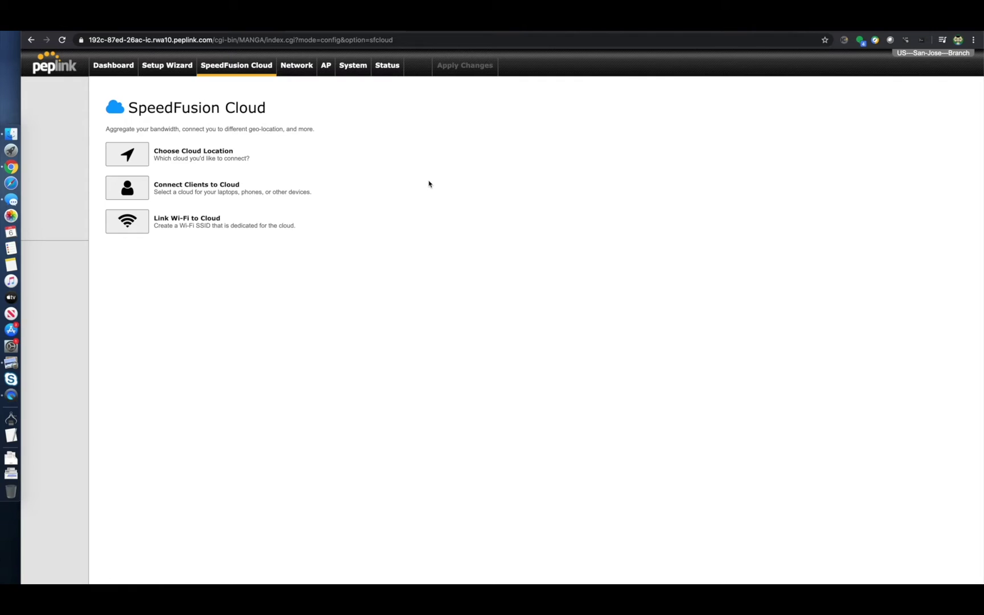
Open Link Wi-Fi to Cloud on the US-San-Jose-Branch router.
click(126, 228)
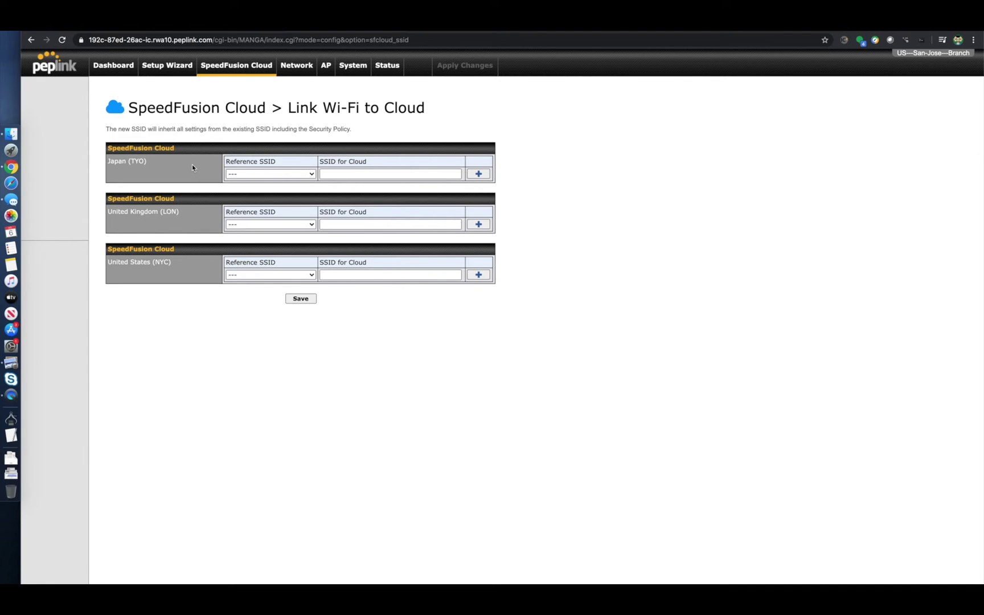
Link the Japan cloud SSID to reference SSID WPA3 Test.
click(279, 174)
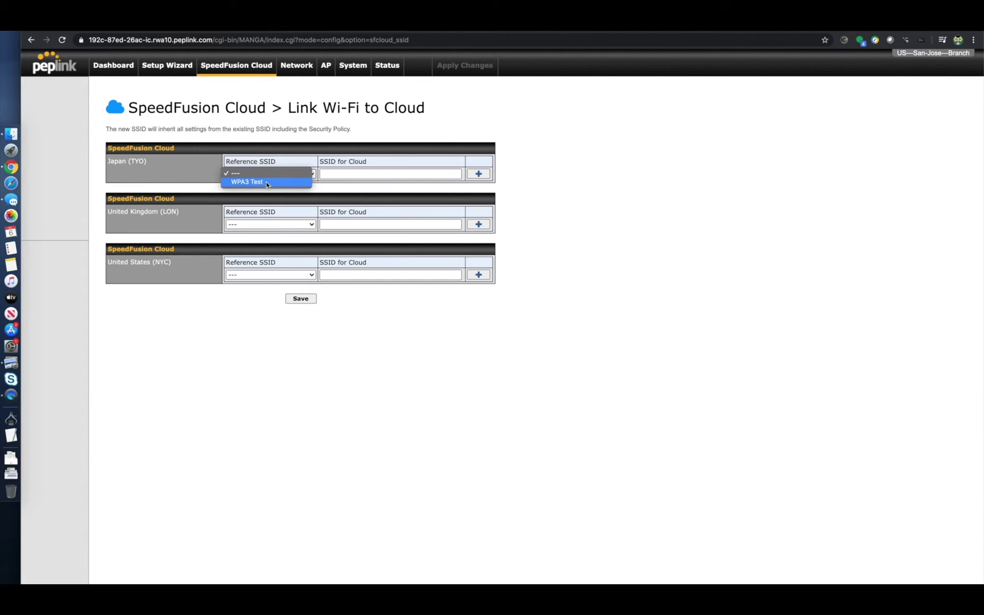
click(266, 182)
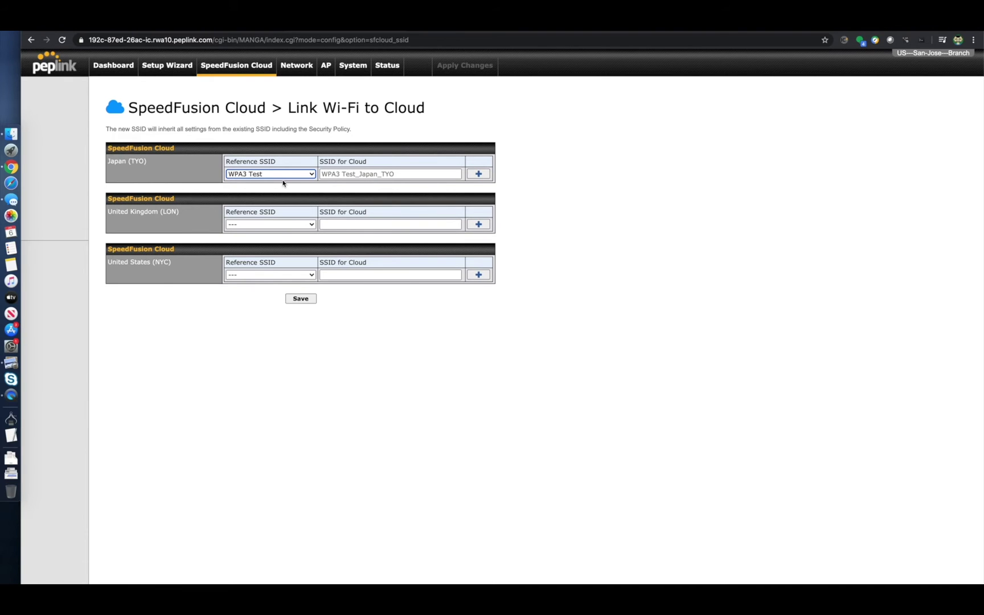
click(322, 174)
click(484, 174)
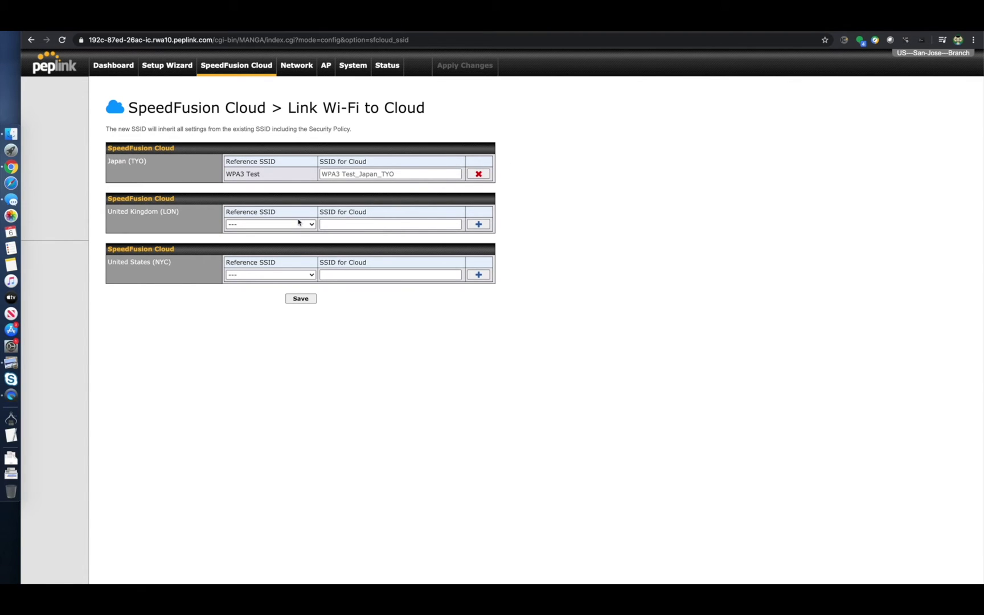
Link the UK cloud SSID to WPA3 Test, naming it 'WPA3-London'.
click(282, 223)
click(266, 234)
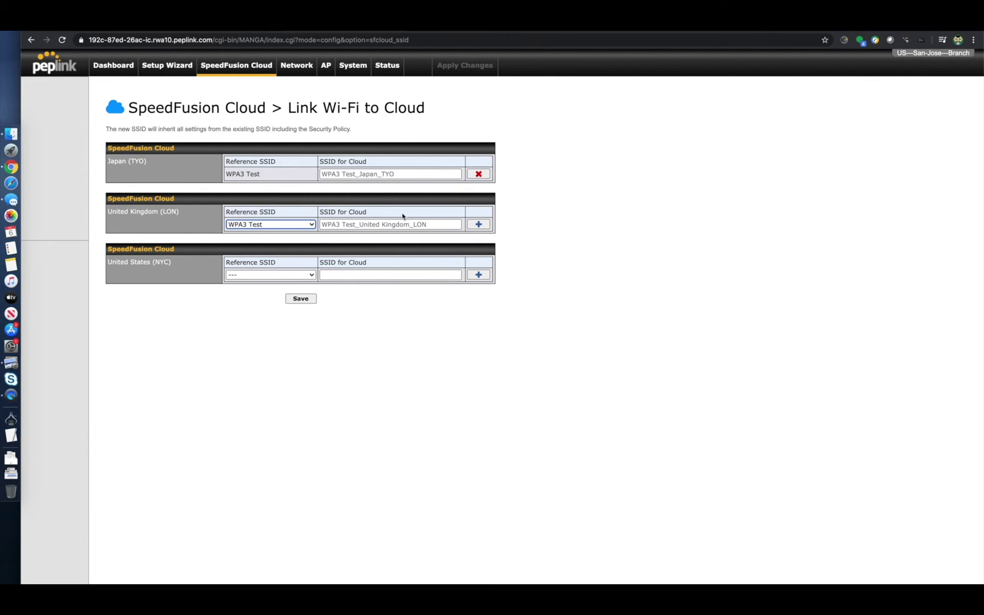
click(436, 220)
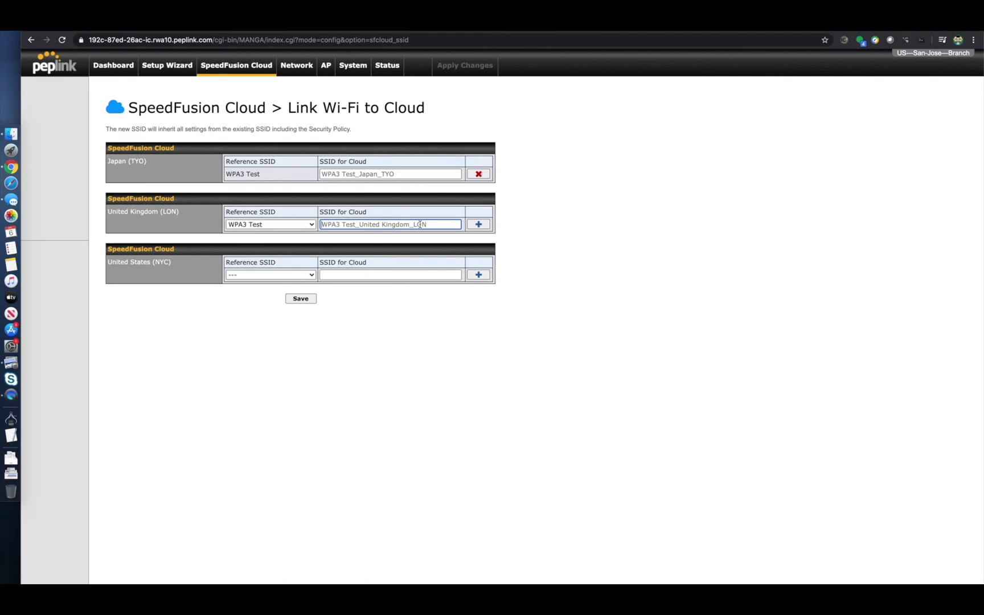
triple_click(420, 224)
text(W)
text(PA3-London)
click(478, 223)
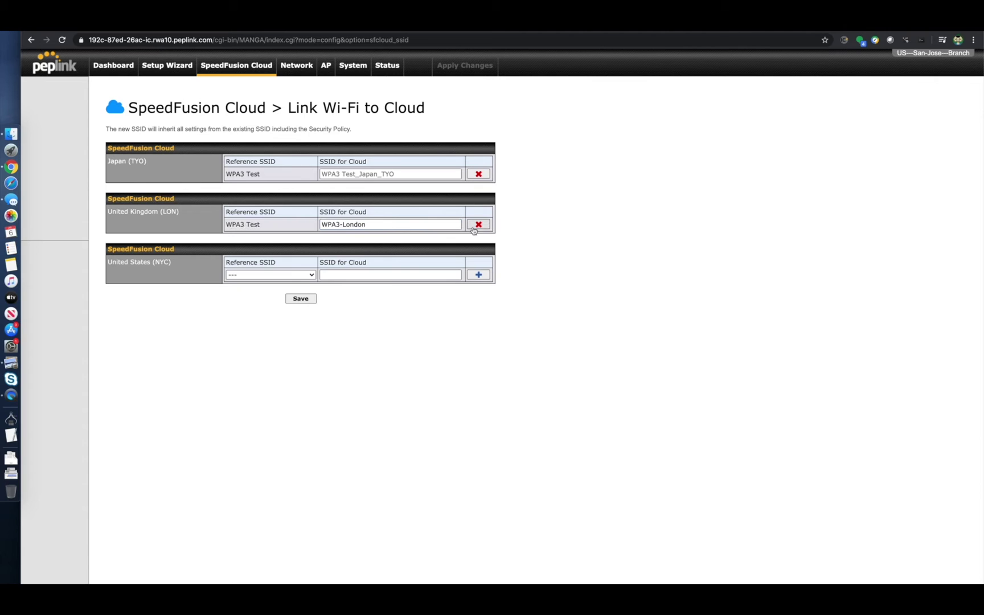
Link the NYC cloud SSID to WPA3 Test, then save and apply all three links.
click(300, 276)
click(291, 281)
click(478, 274)
click(300, 299)
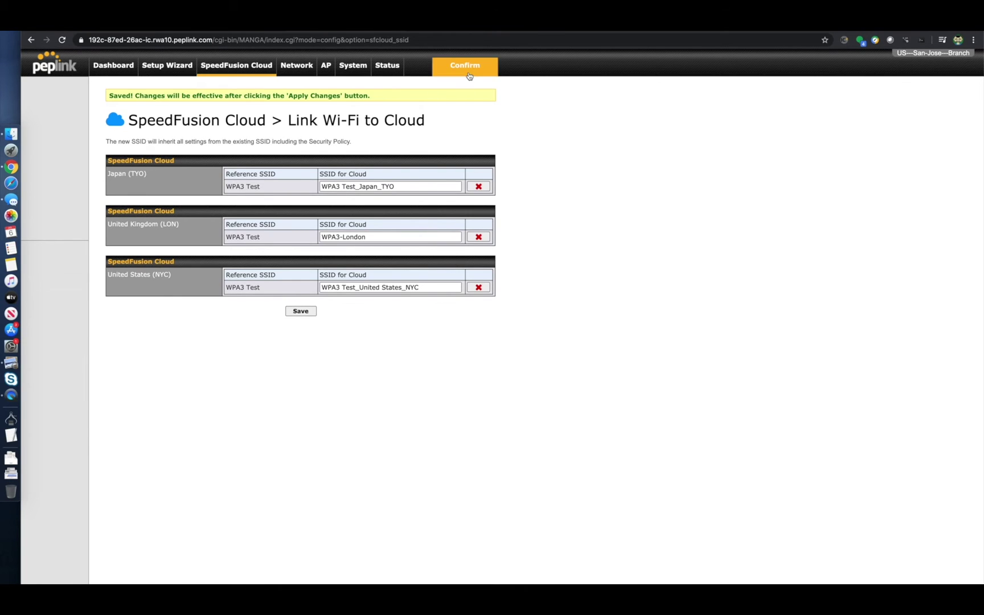
click(467, 75)
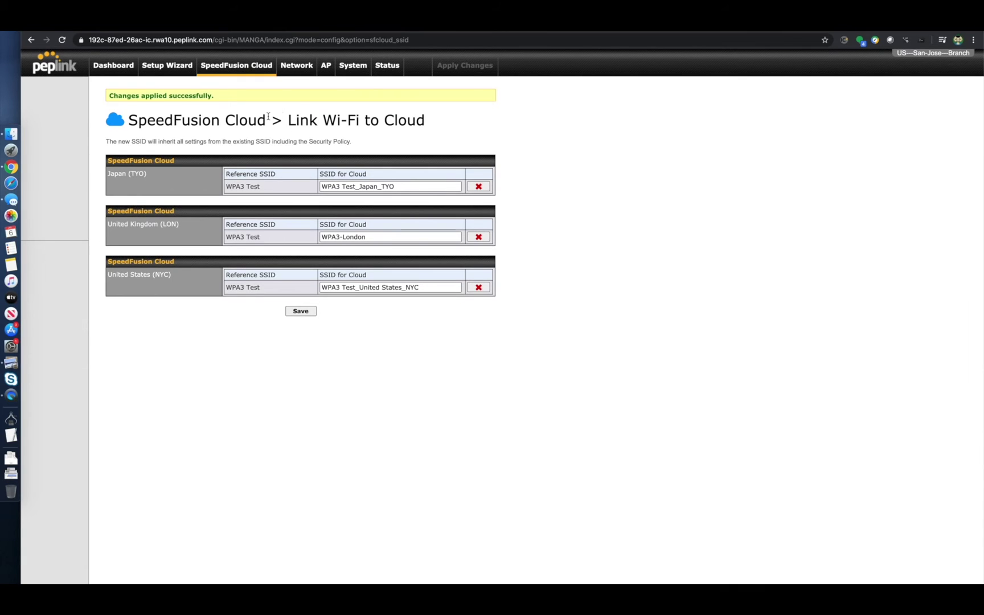
View the WPA3 Test SSID's shared key, cancel without saving, and open the dashboard.
click(322, 74)
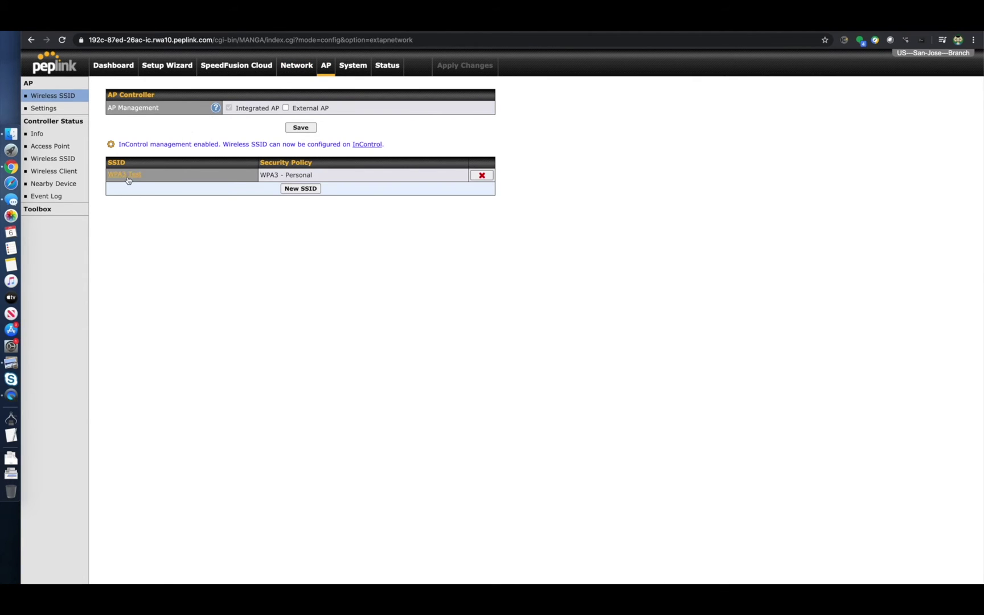
click(119, 178)
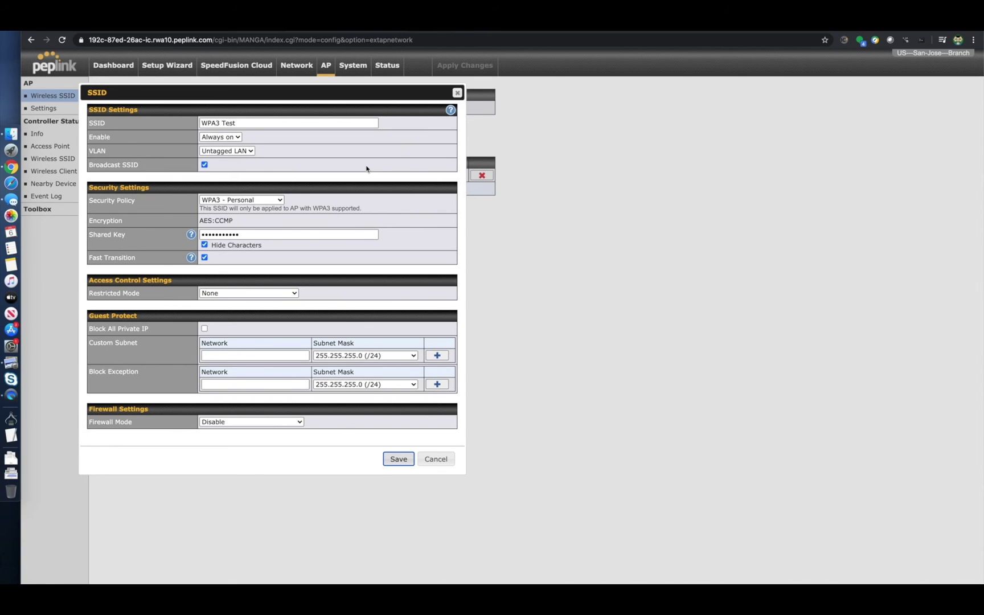
click(289, 235)
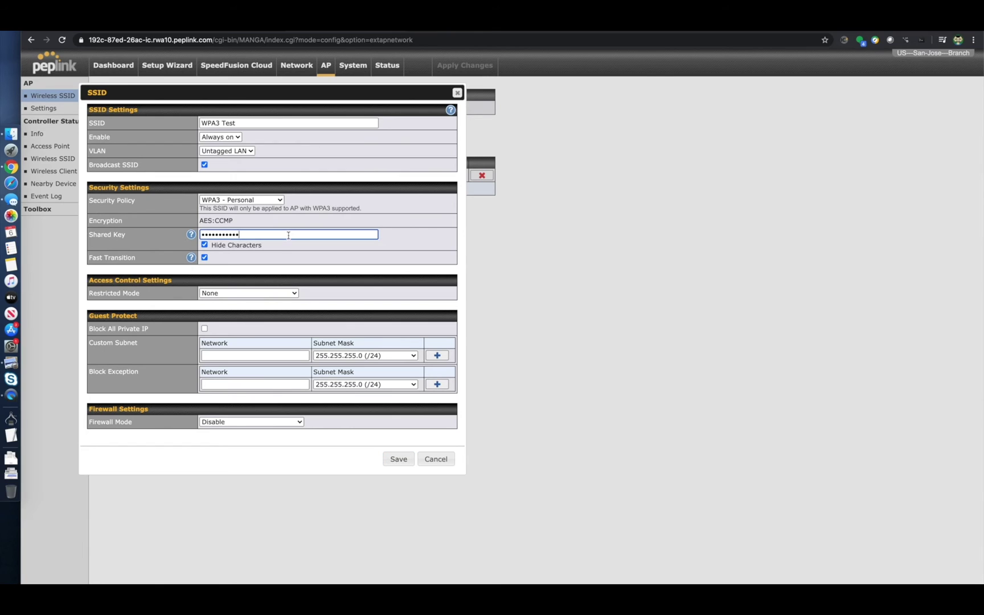
click(203, 246)
click(203, 245)
click(437, 465)
click(121, 68)
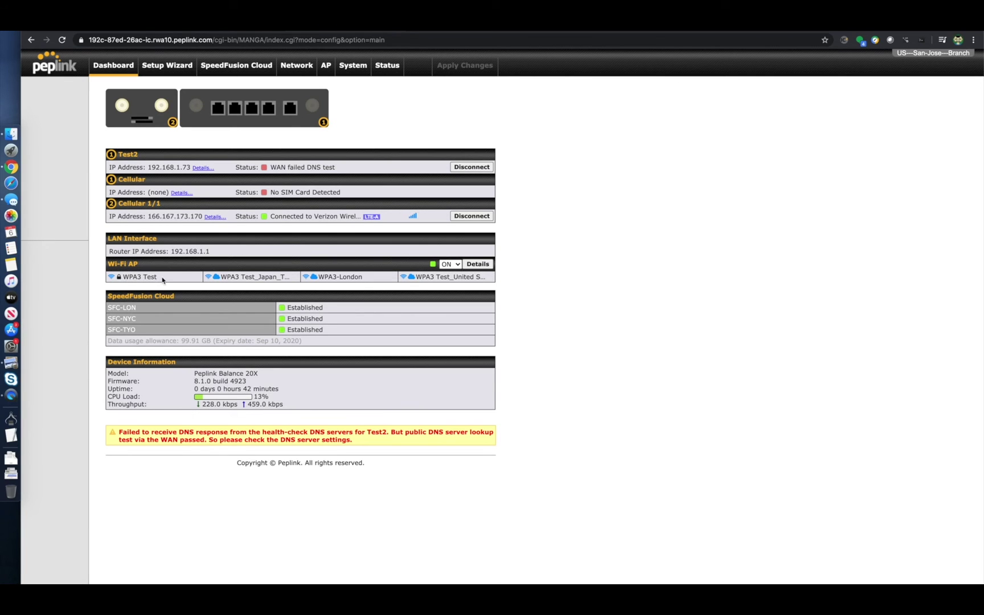
Verify the WPA3 Test SSID and the Established cloud connections, then view HQ's outbound policy rules.
drag(162, 278, 119, 279)
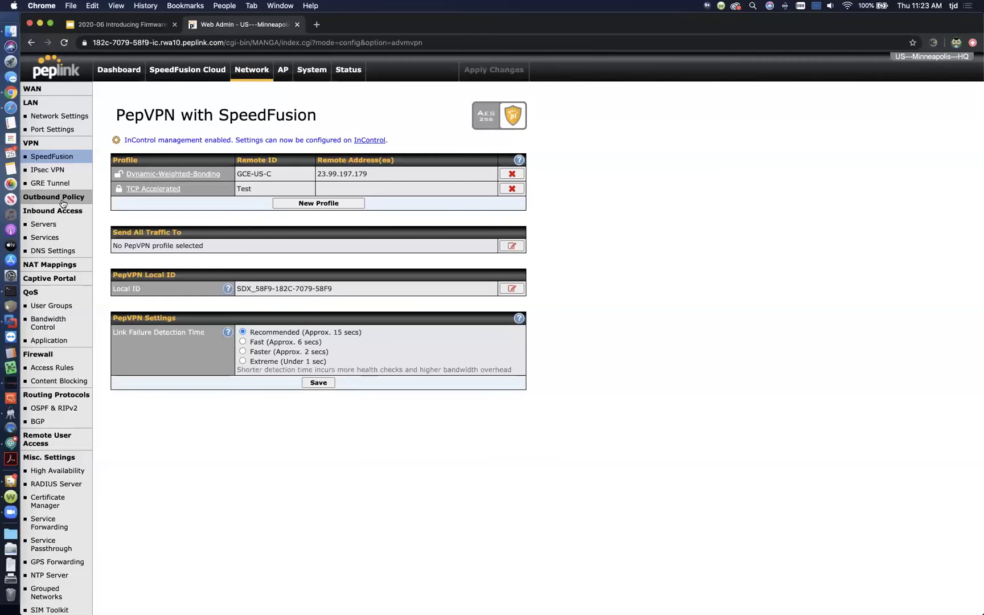
click(62, 199)
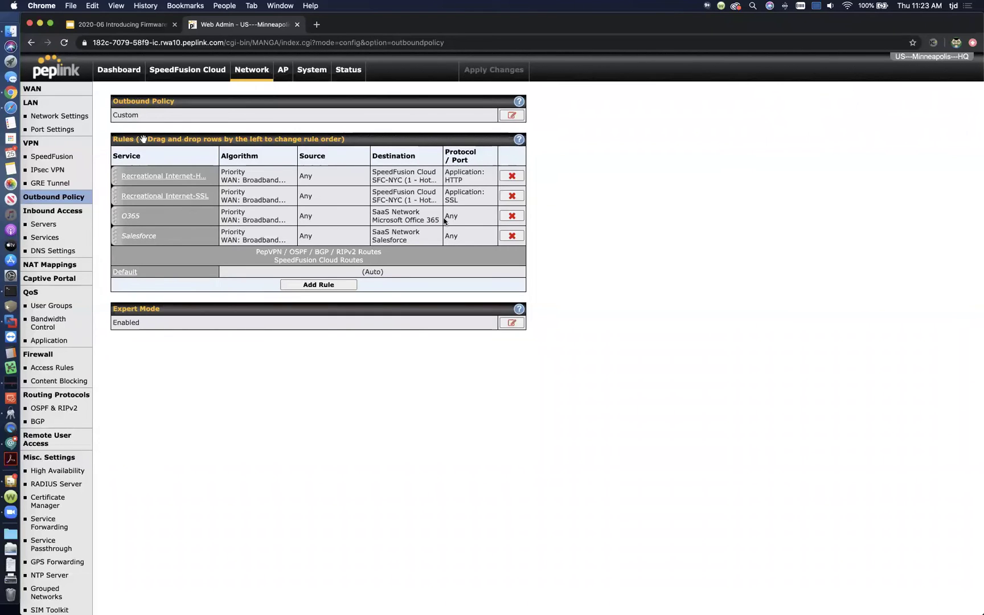
Draft an 'SFC Test' rule with a SpeedFusion Cloud destination, then discard it unsaved.
click(328, 286)
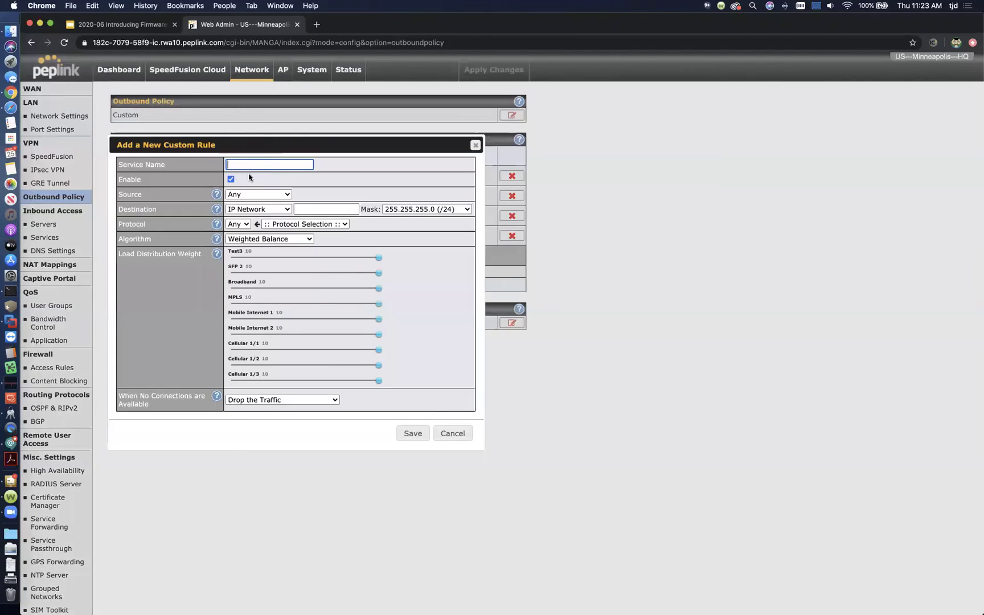
text(SFC Test)
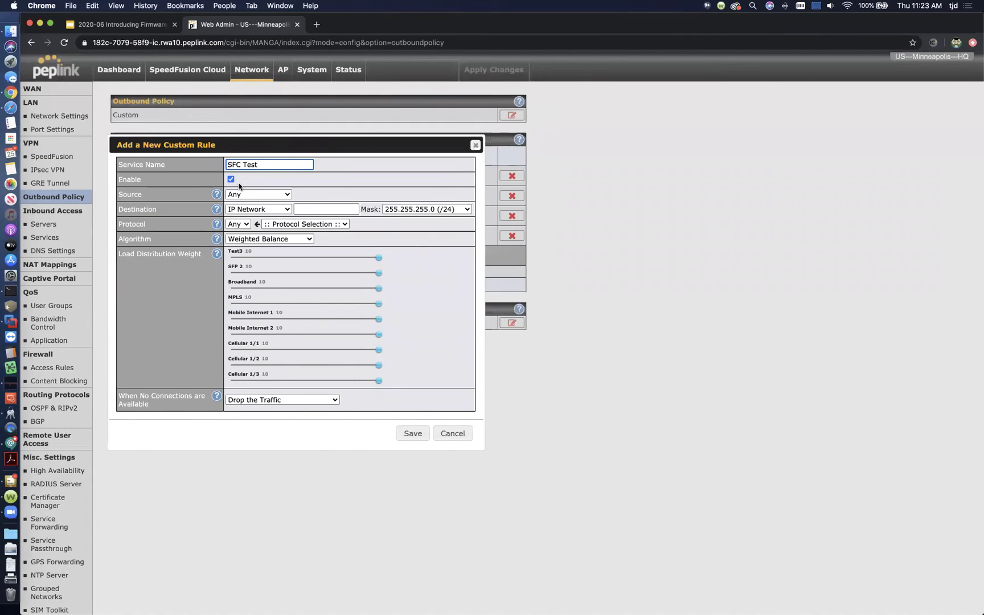
click(265, 210)
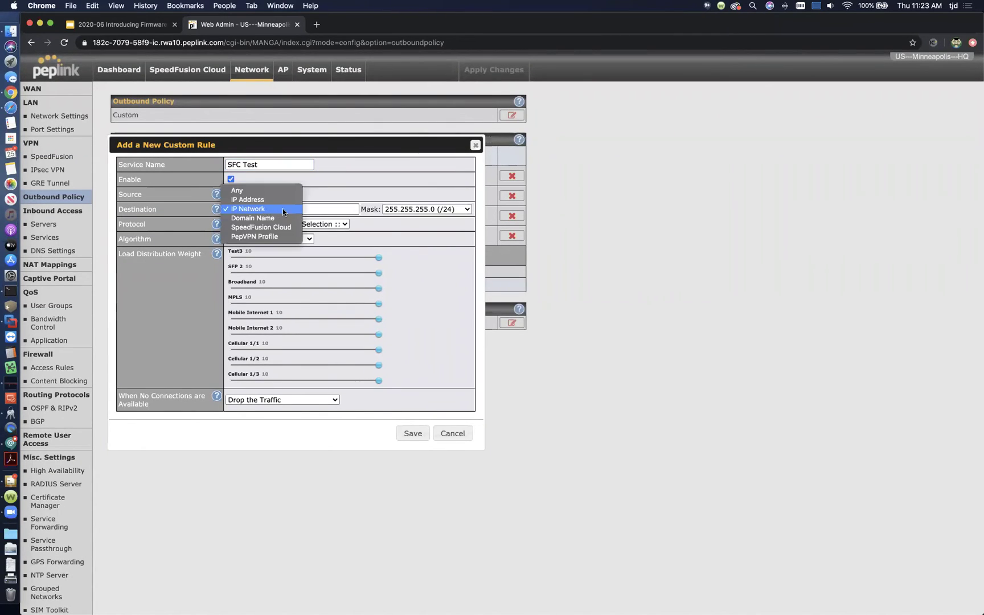
click(284, 227)
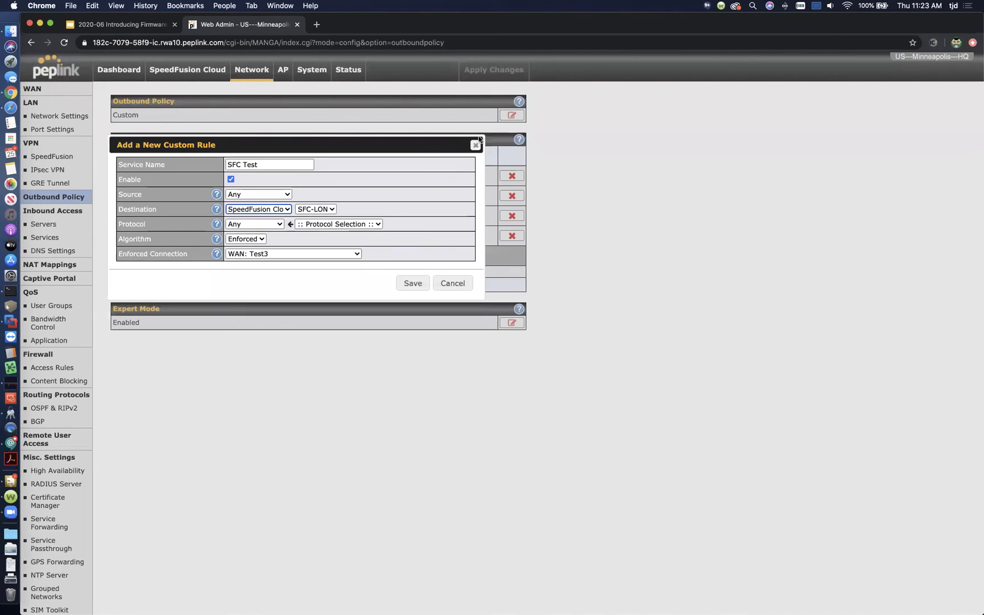
drag(450, 164, 451, 172)
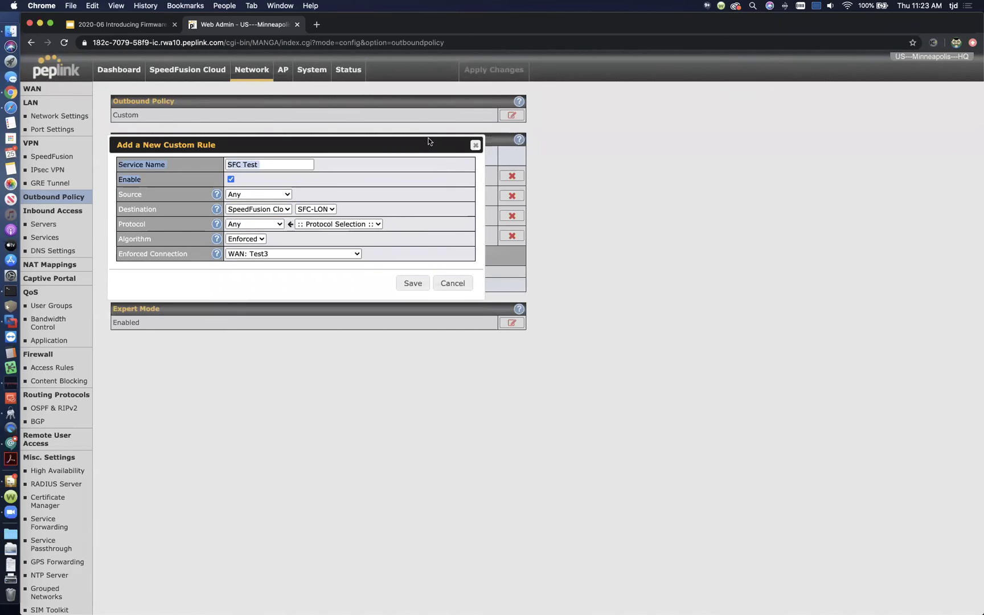
click(420, 149)
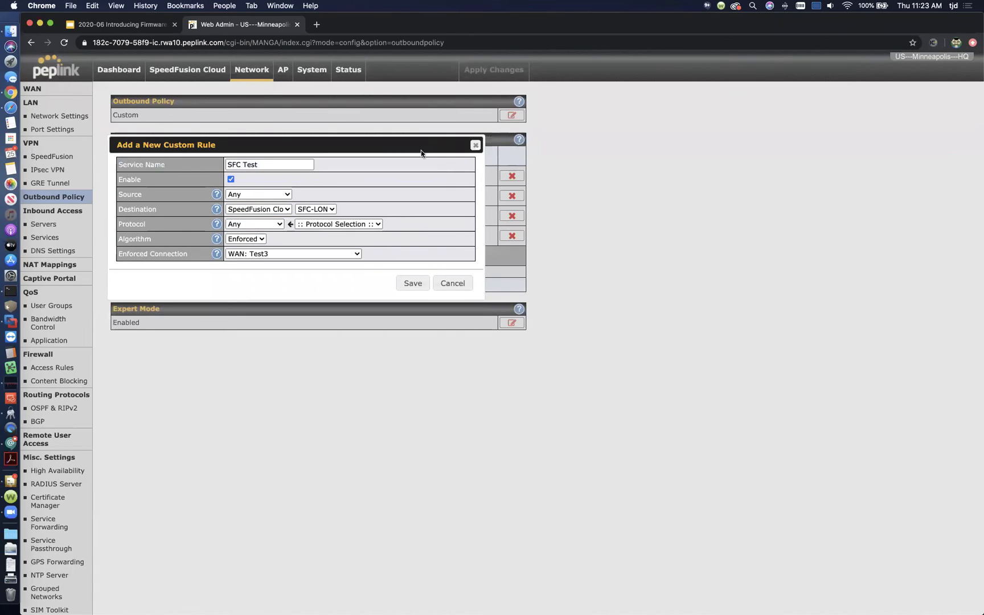
click(475, 147)
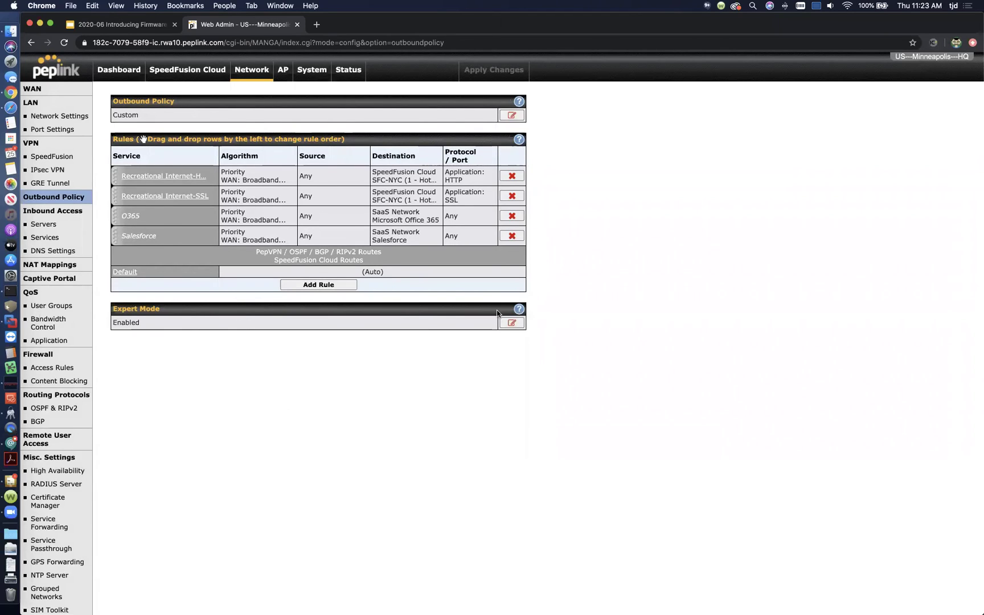
Review the Rules and Outbound Policy help popups, then begin a new blank custom rule.
click(520, 141)
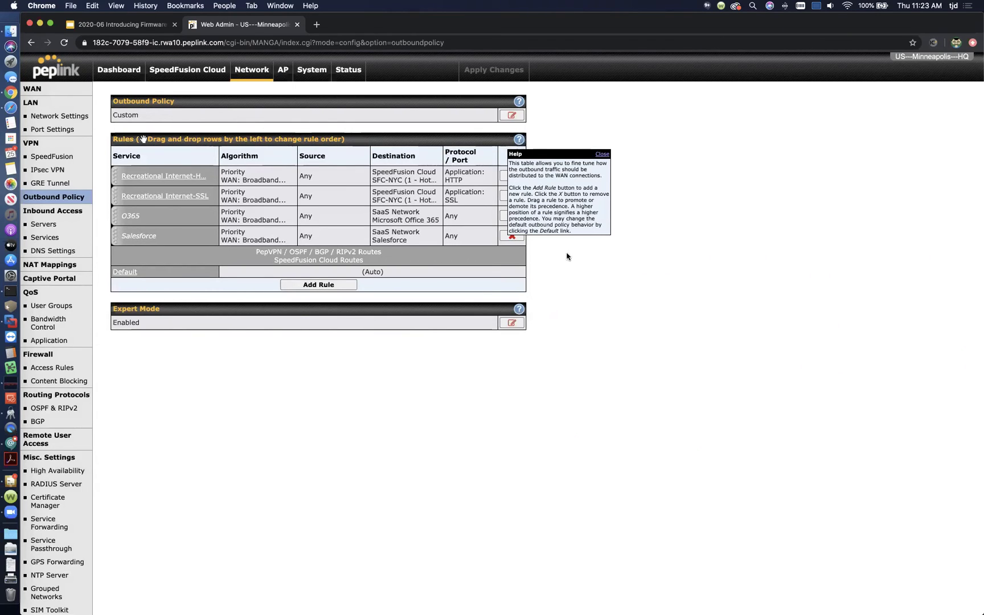
click(601, 154)
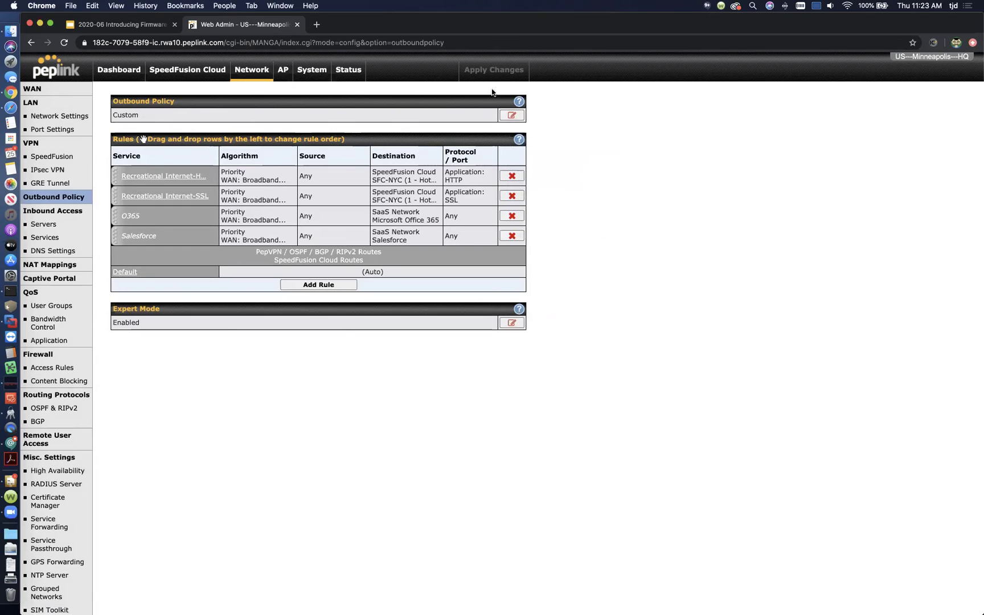
click(519, 101)
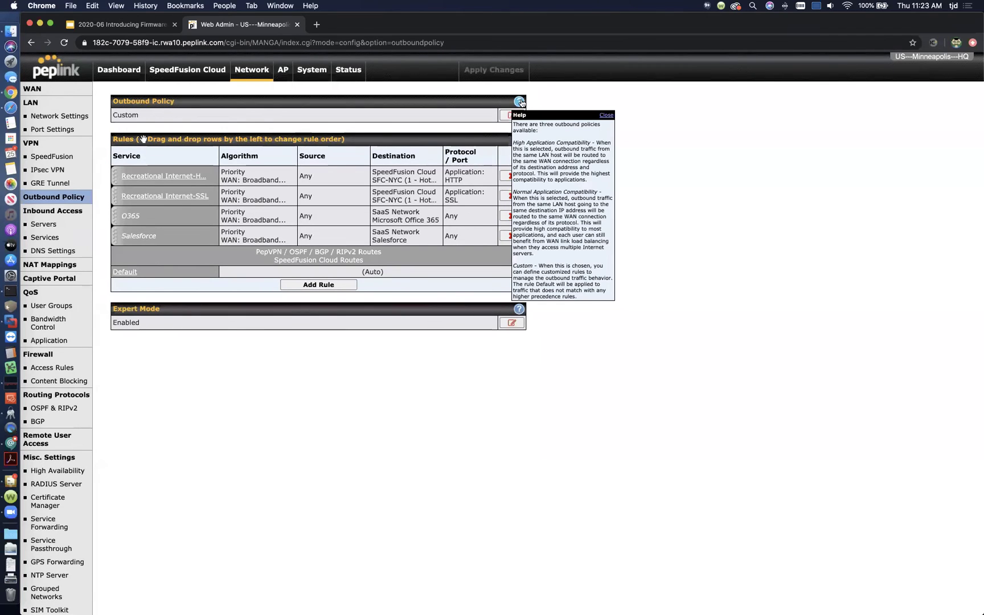
click(606, 113)
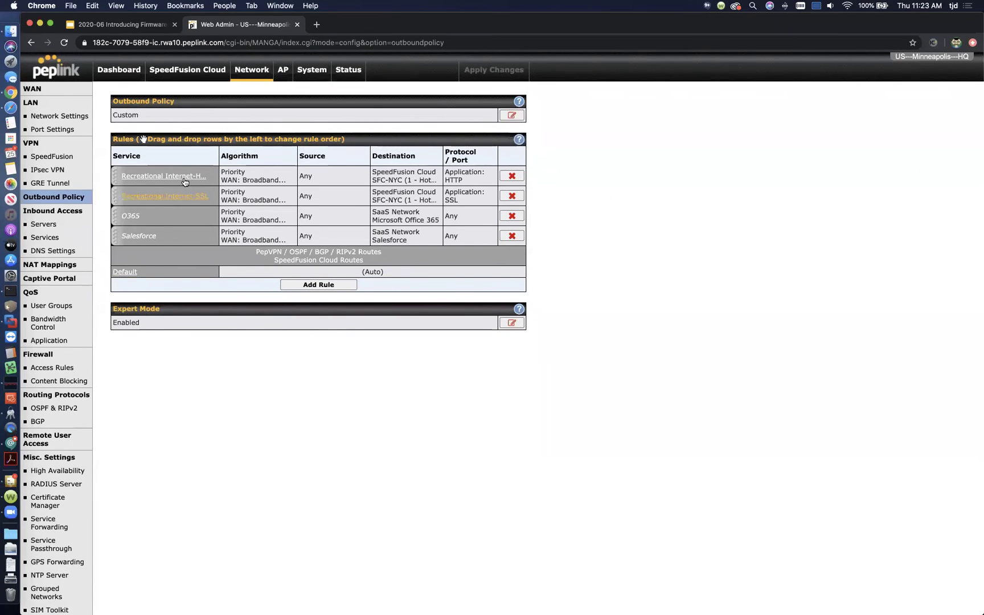
click(325, 287)
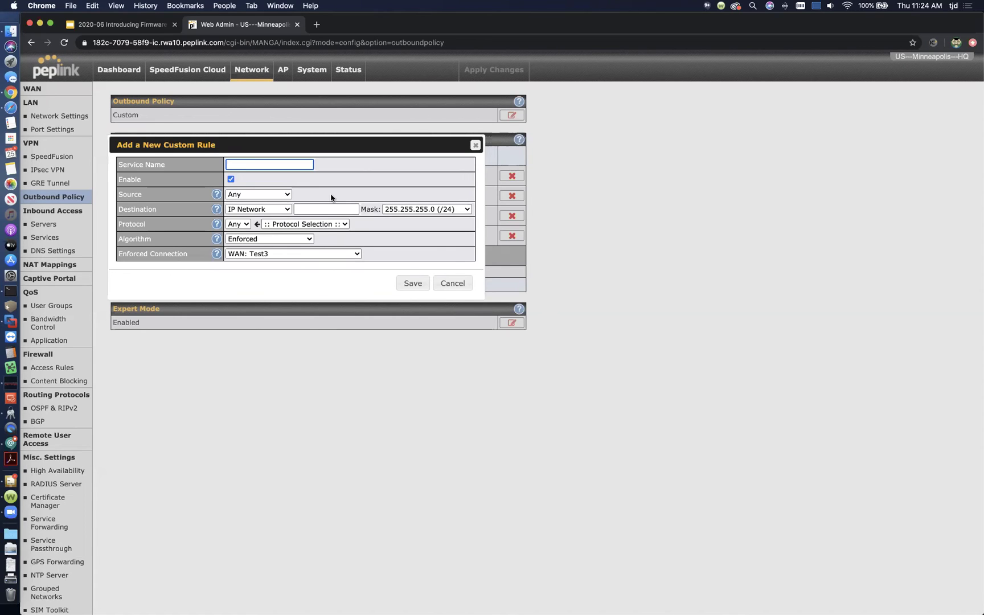
Name the rule 'SFC-VoIP & Webinar' and set its destination to SpeedFusion Cloud SFC-NYC.
text(SFC)
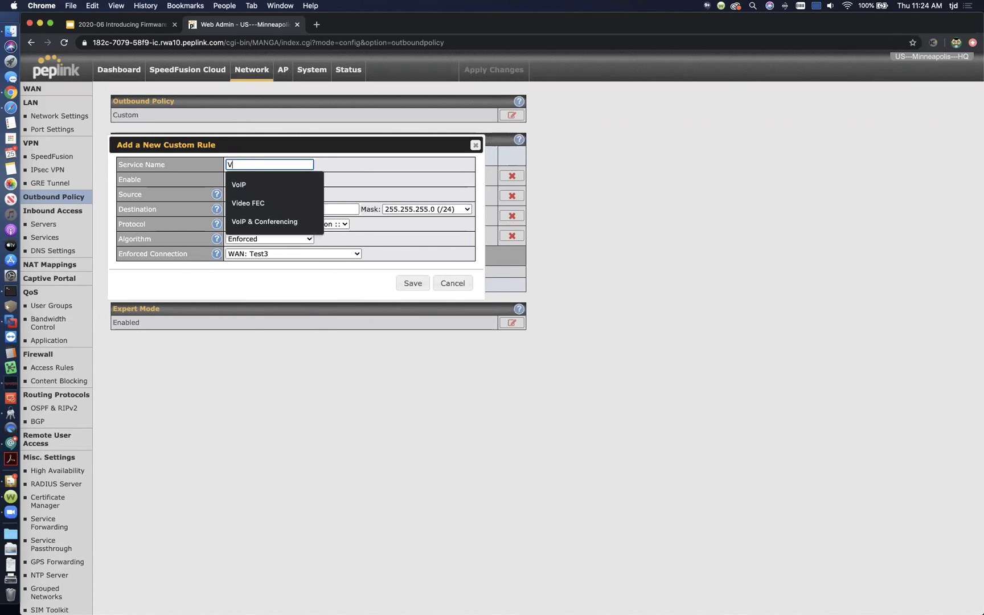
text(-)
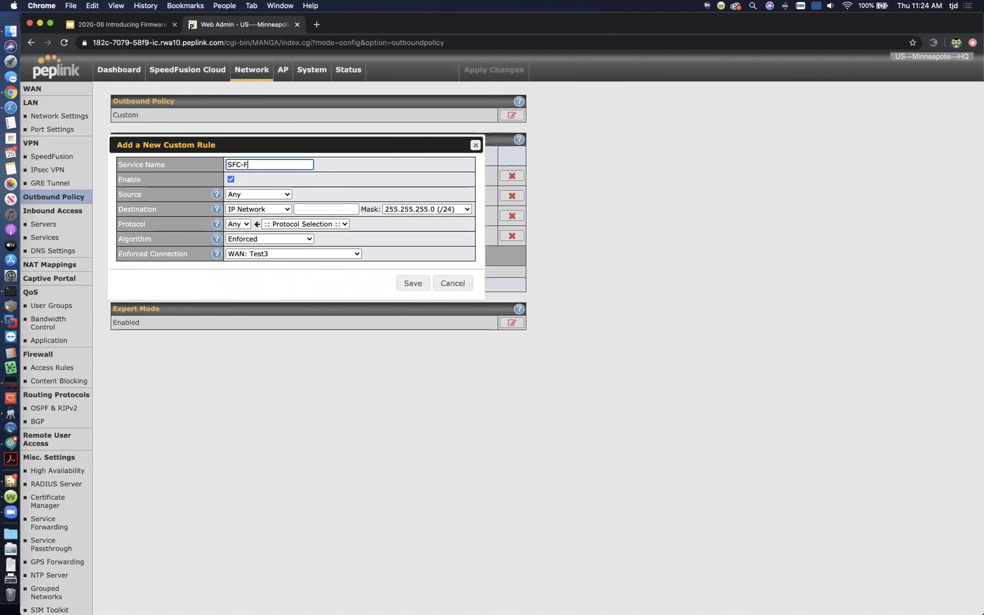
text(Voic)
text(& Webinar)
click(262, 210)
click(265, 228)
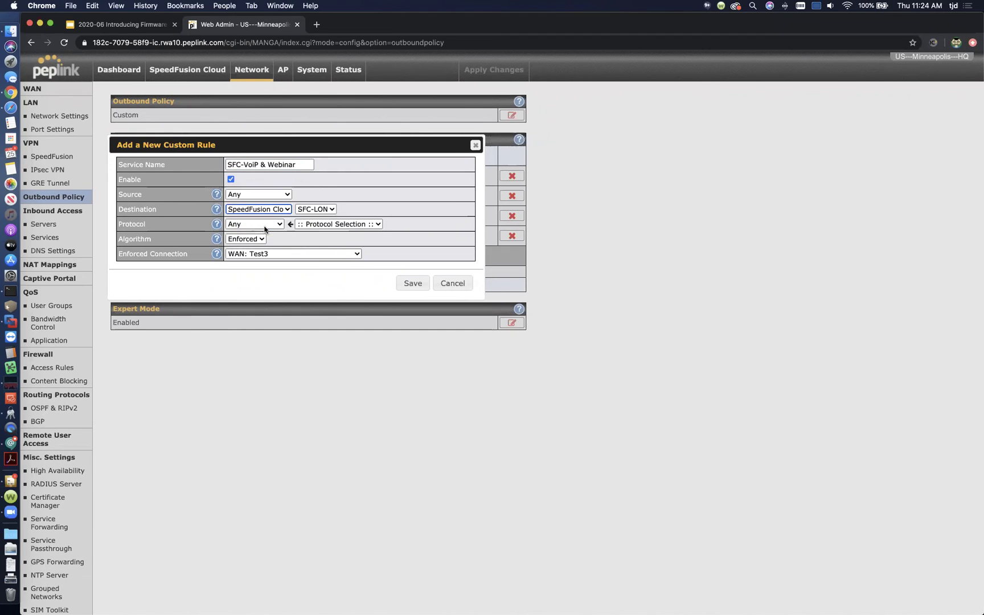
click(312, 210)
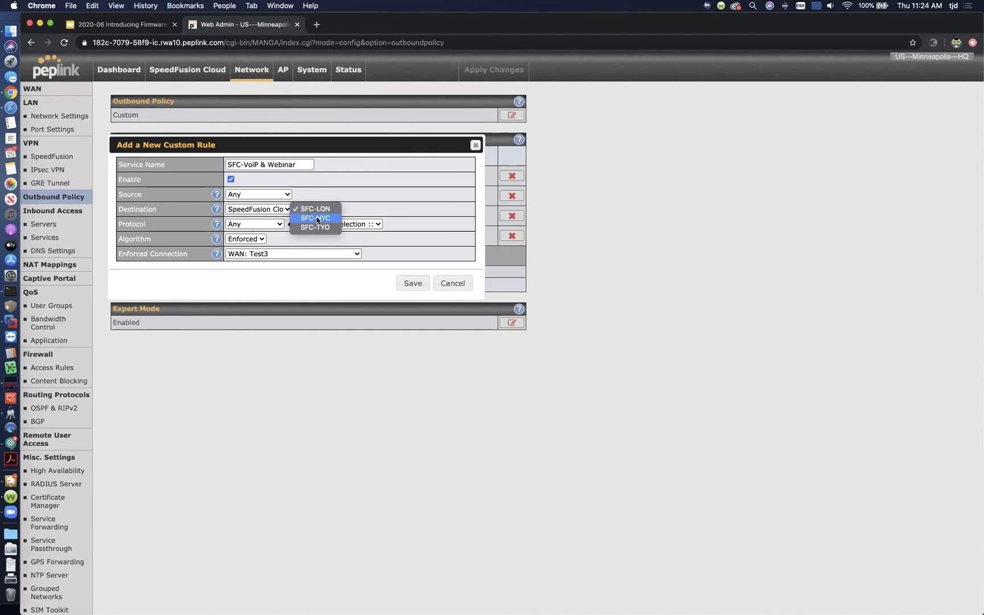
click(316, 218)
Match Application 'All Supported VoIP Protocols' and set the algorithm to Priority.
click(268, 225)
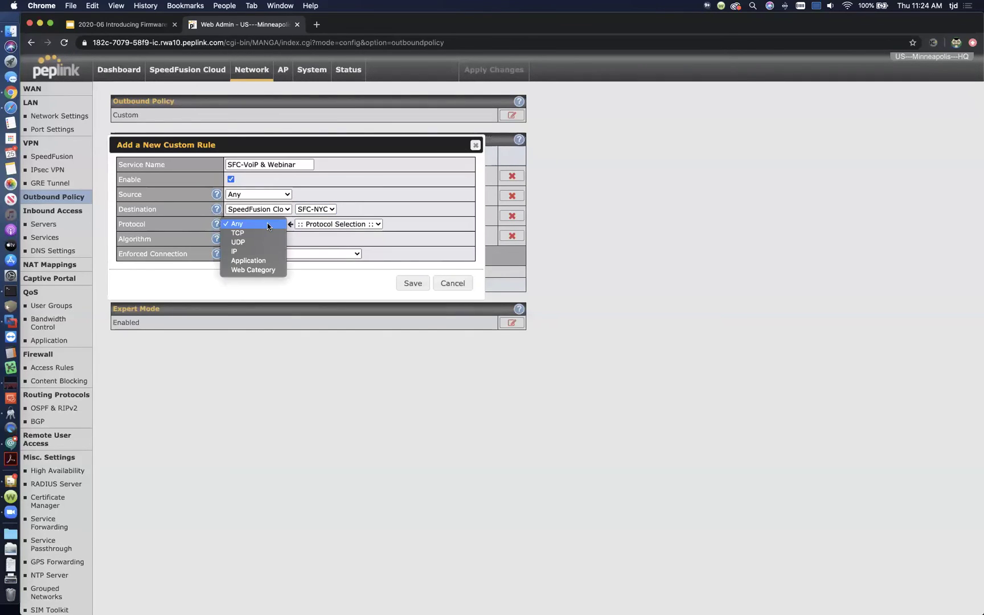
click(251, 260)
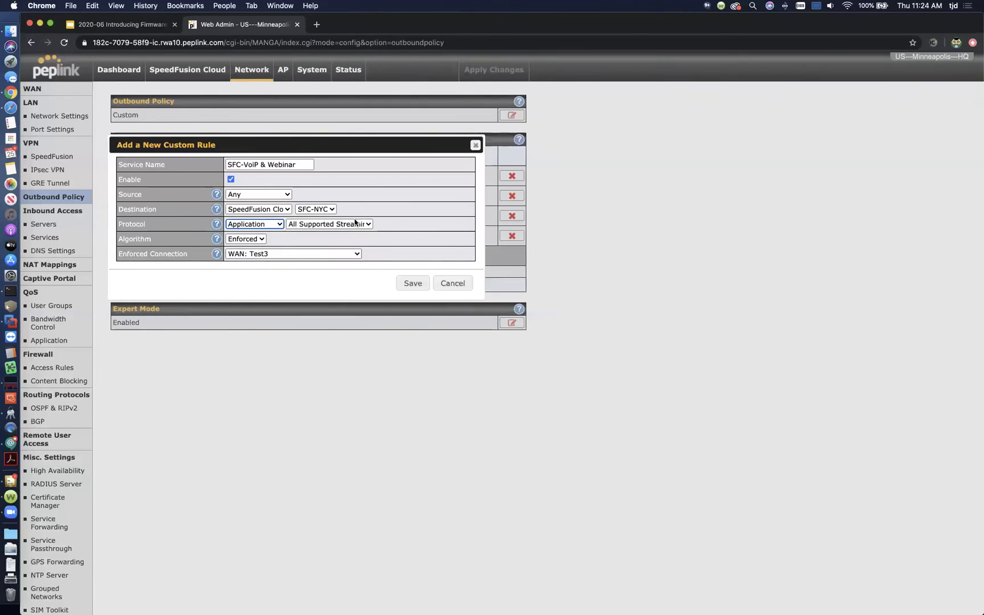
click(353, 225)
scroll(403, 254, down, 2)
scroll(403, 254, down, 2)
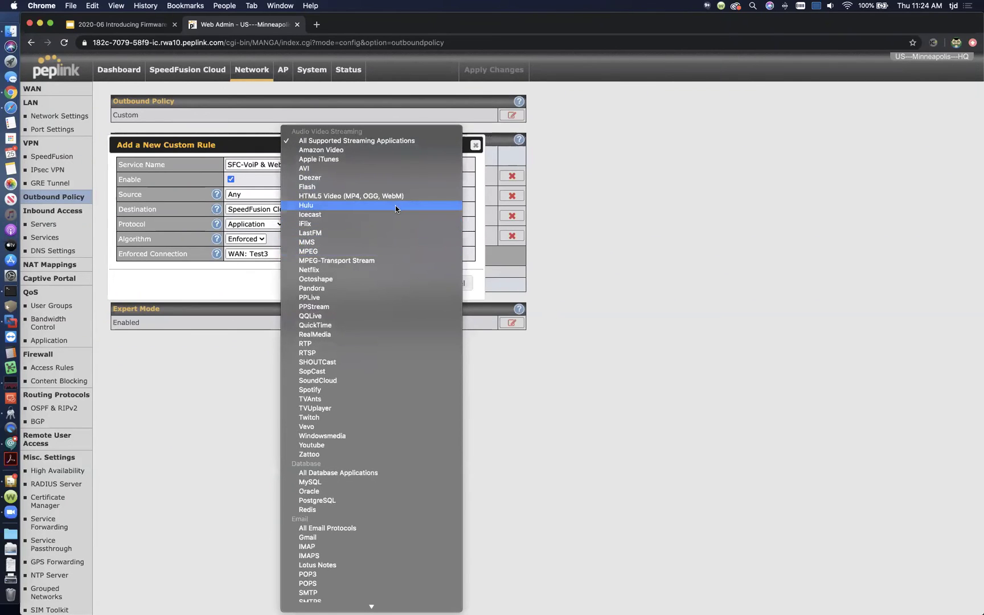
scroll(395, 205, down, 10)
scroll(395, 205, down, 20)
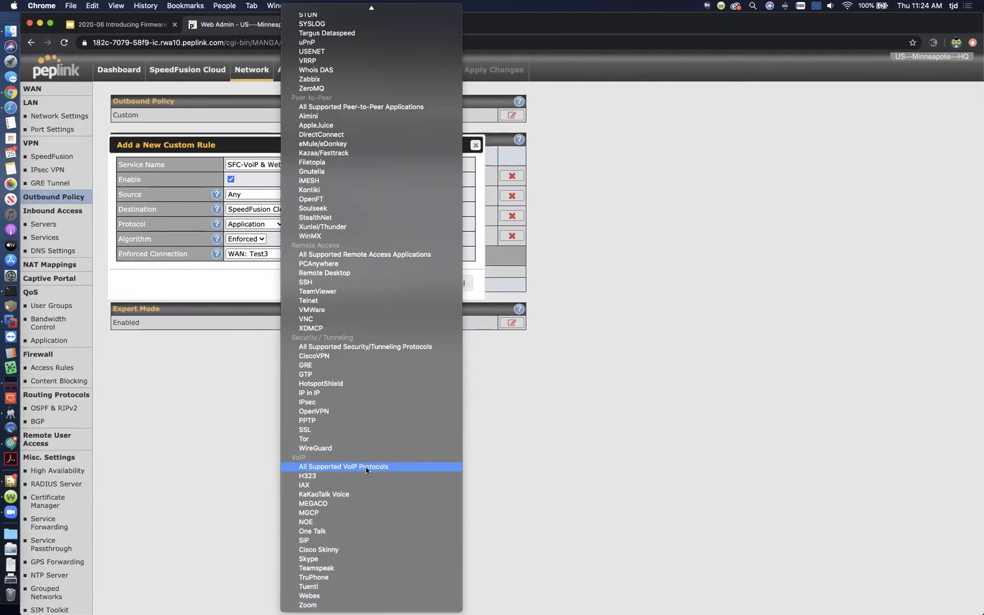
click(366, 470)
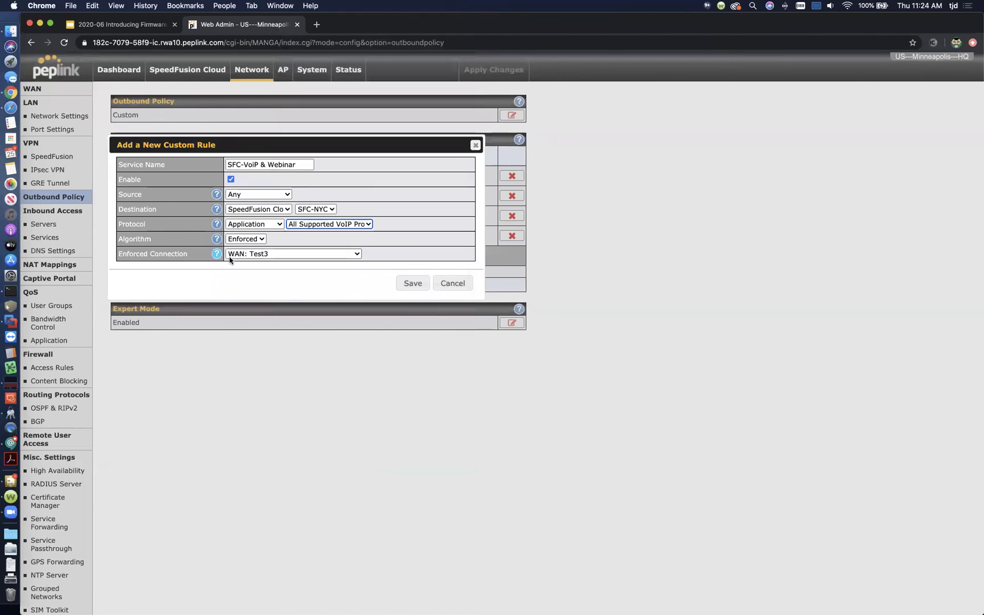
click(262, 240)
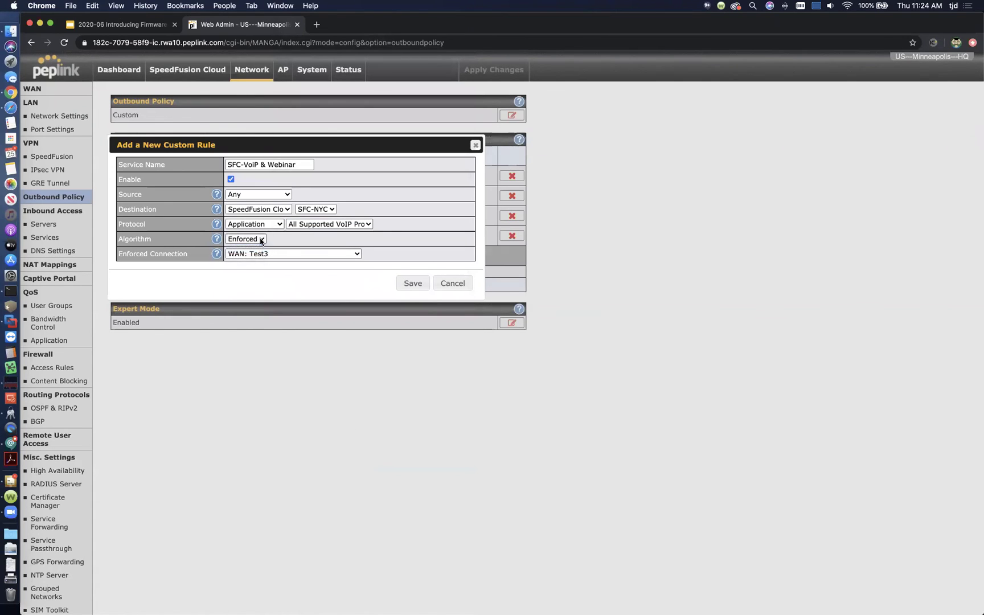
click(257, 249)
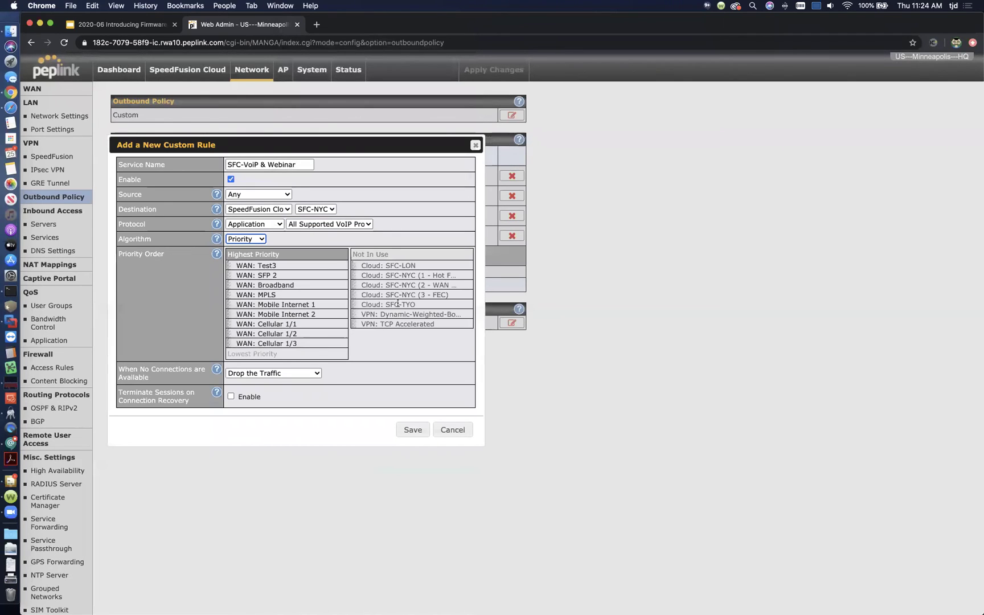
Move Cloud: SFC-NYC (2) to Highest Priority, keep the no-connection drop option, then cancel the draft.
drag(353, 283, 271, 267)
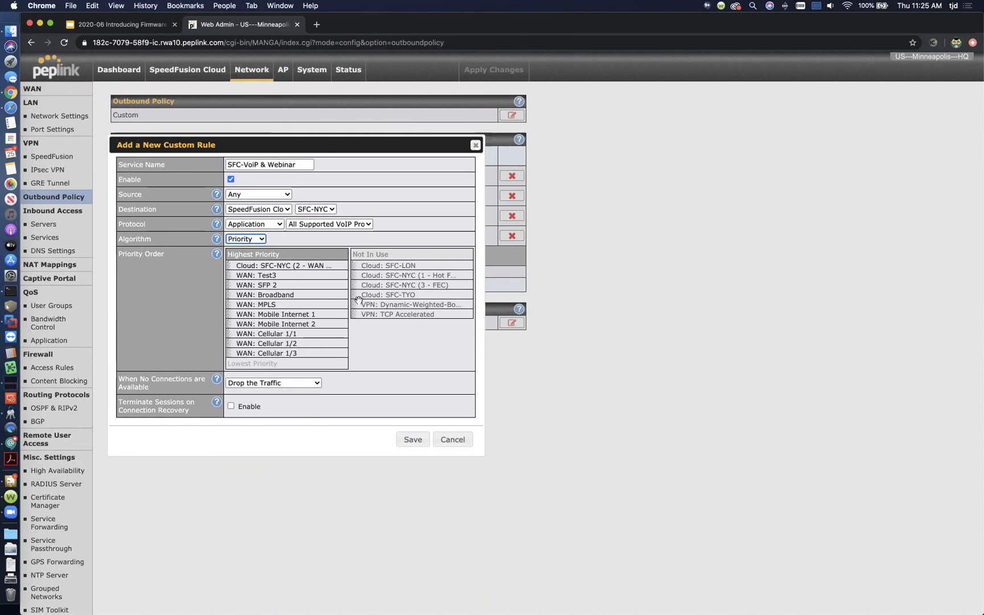
click(285, 382)
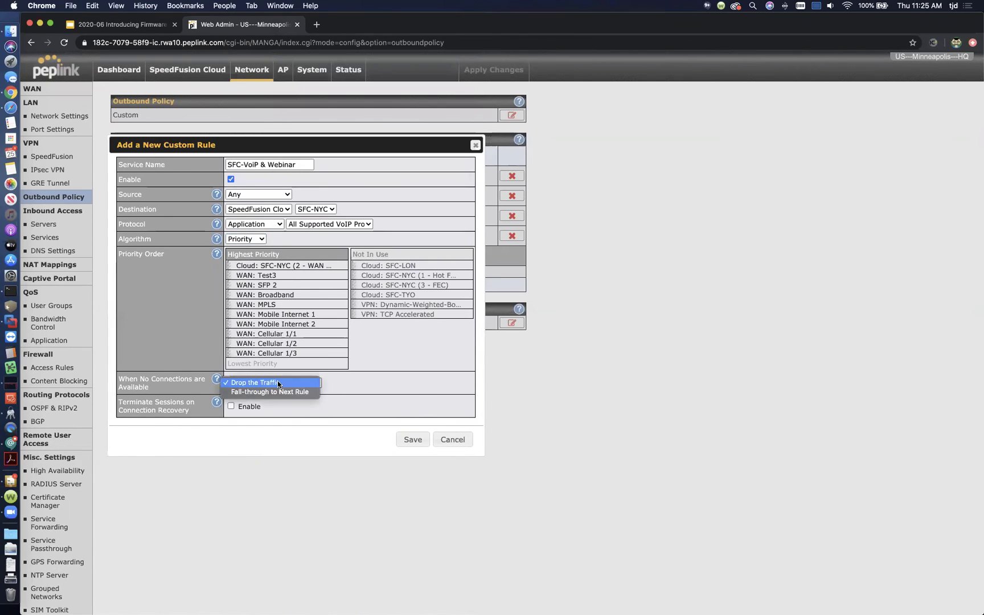
click(379, 372)
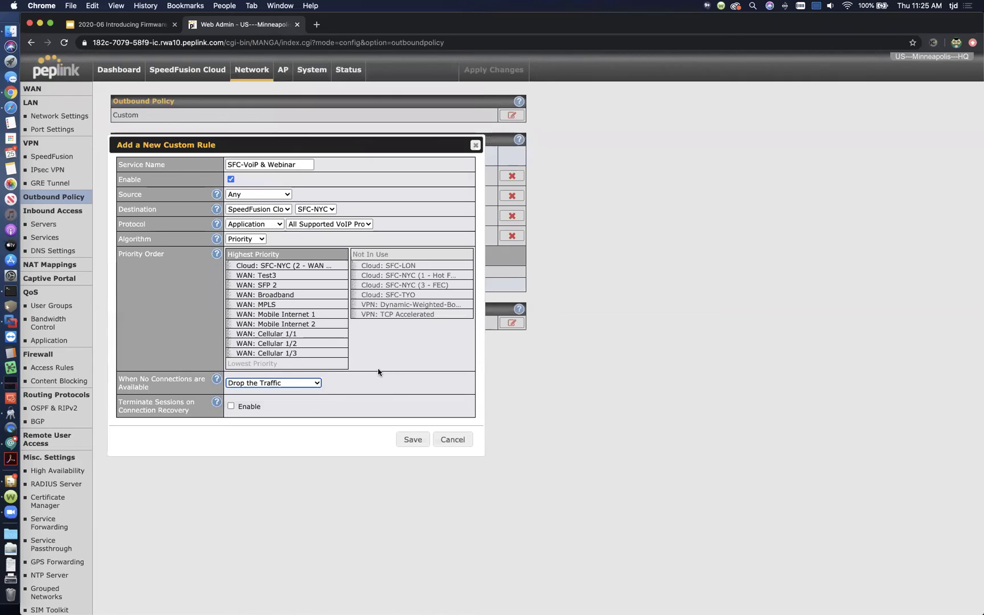
click(448, 439)
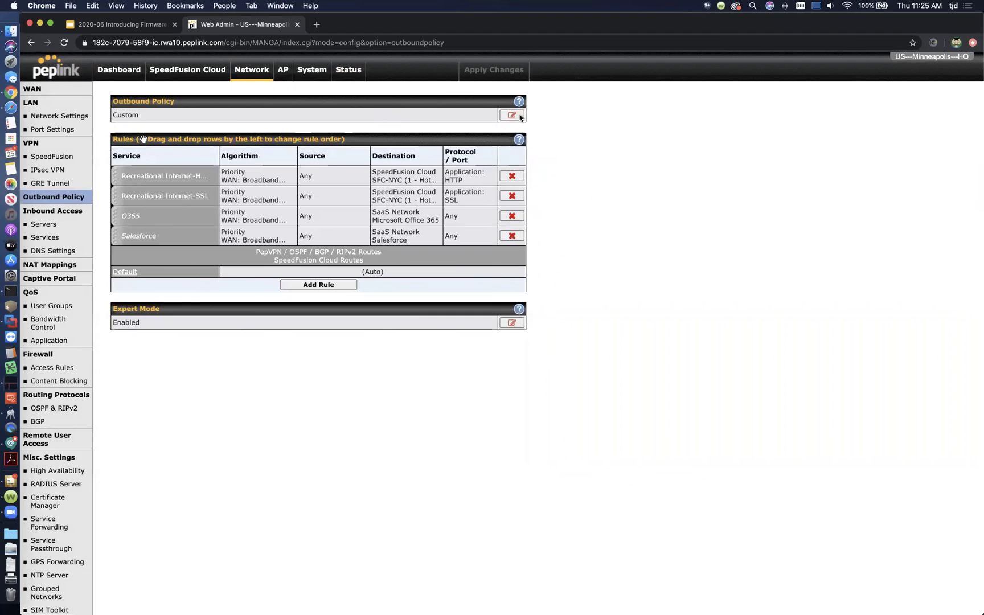
Show the SpeedFusion status page listing the remote peers.
click(342, 77)
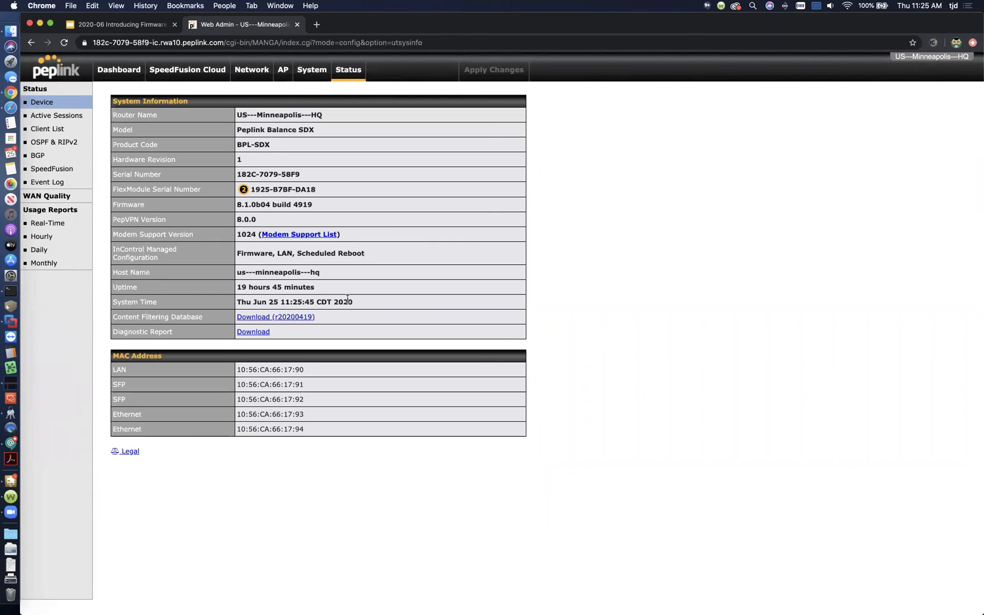
click(57, 169)
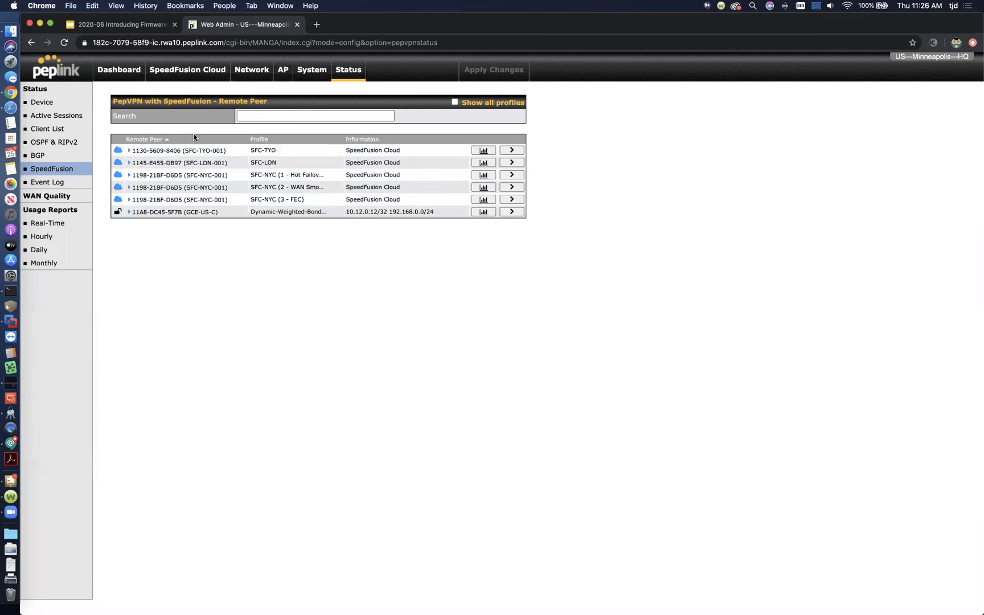
Expand the SFC-TYO, SFC-LON and first SFC-NYC peers to show per-WAN latency and loss.
click(129, 152)
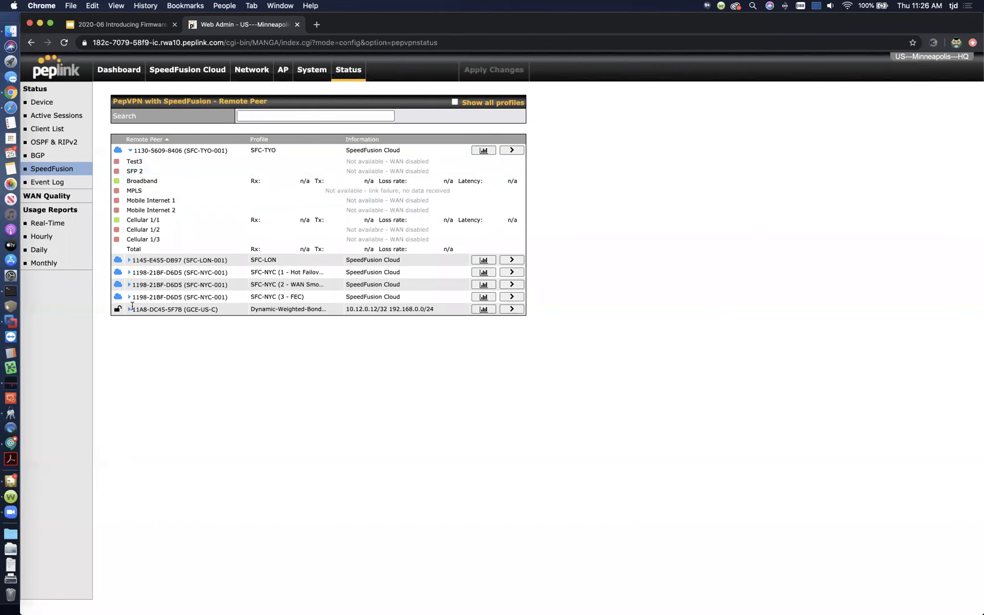
click(129, 260)
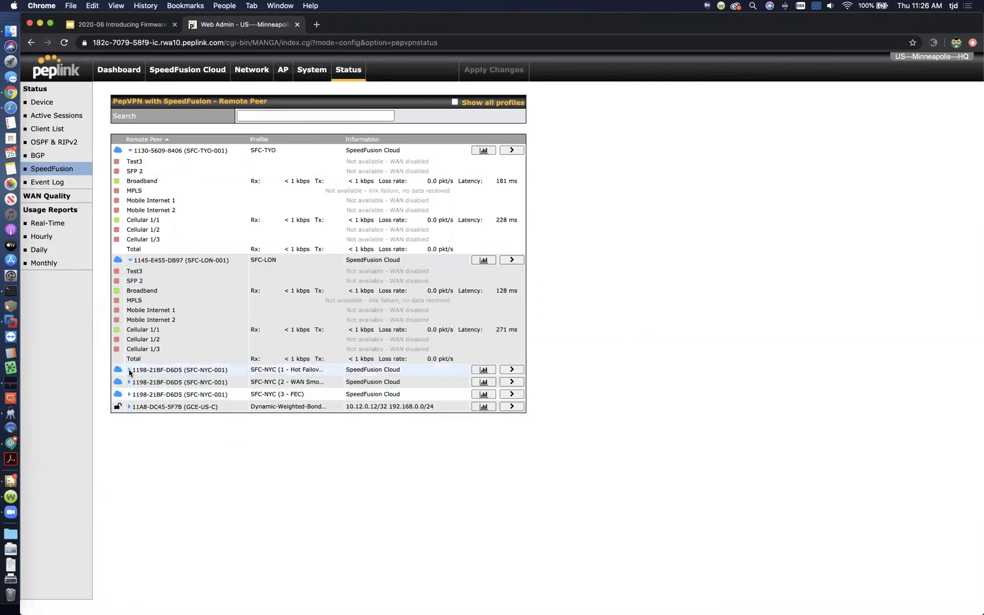
click(129, 370)
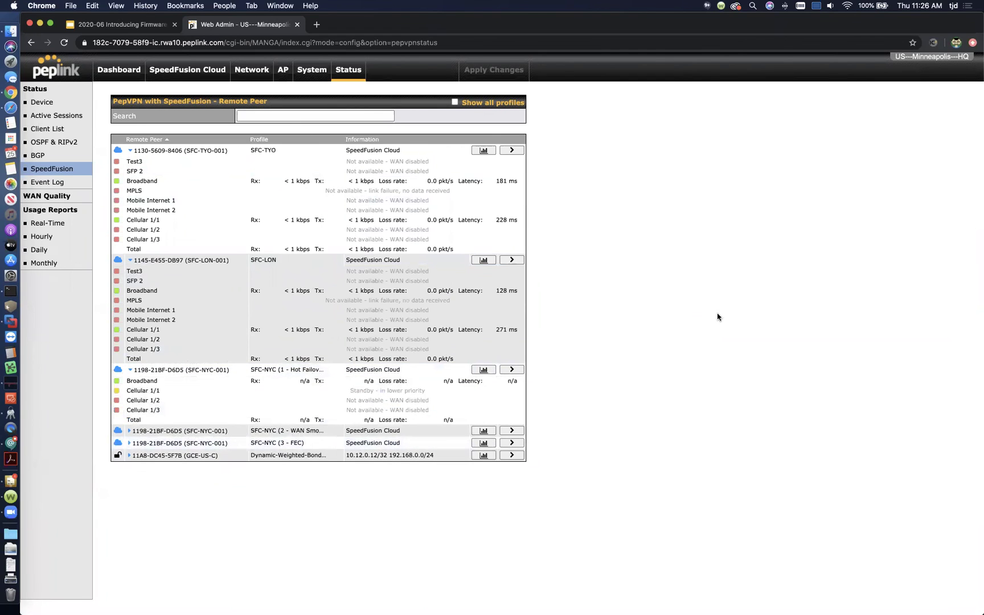